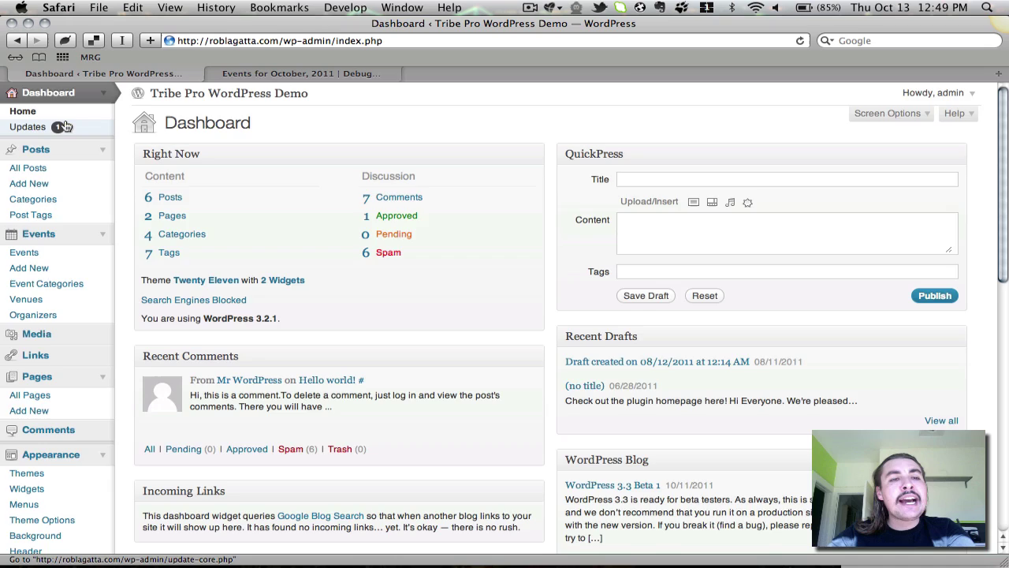
# Open the settings page of The Events Calendar and bring its general settings into view
pyautogui.scroll(-15, 66, 126)
pyautogui.scroll(-2, 66, 127)
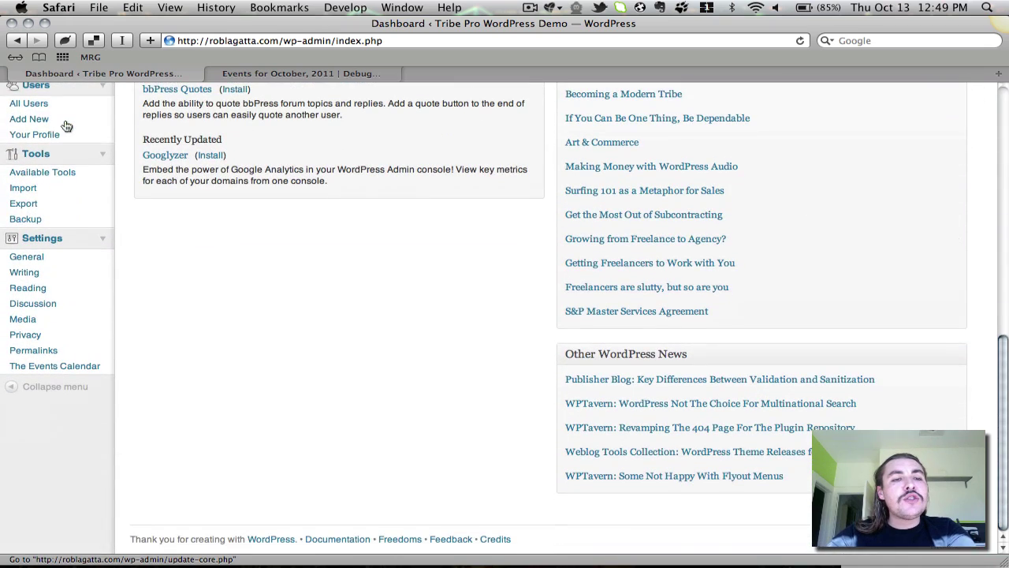
pyautogui.click(55, 367)
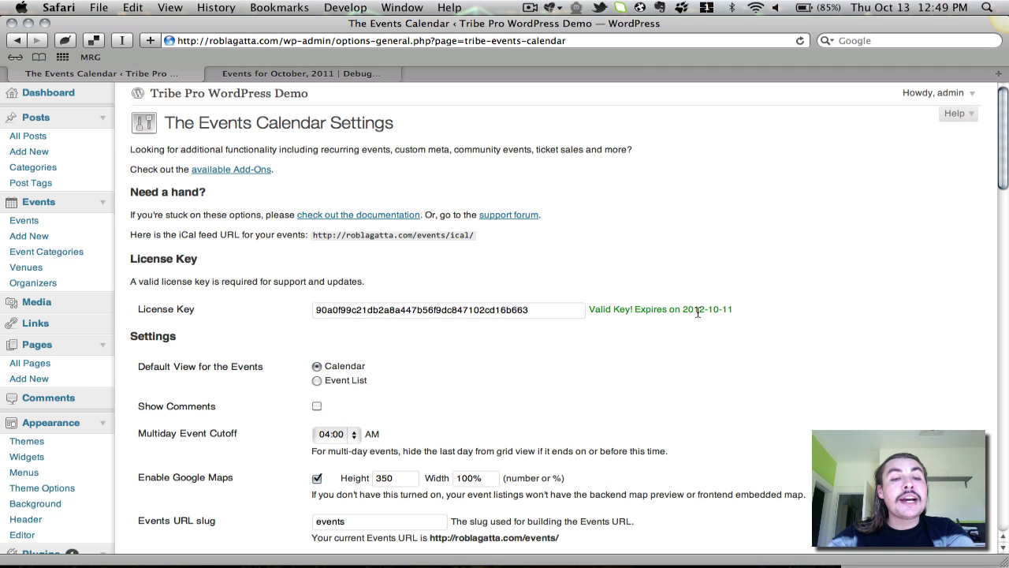
pyautogui.scroll(-5, 710, 250)
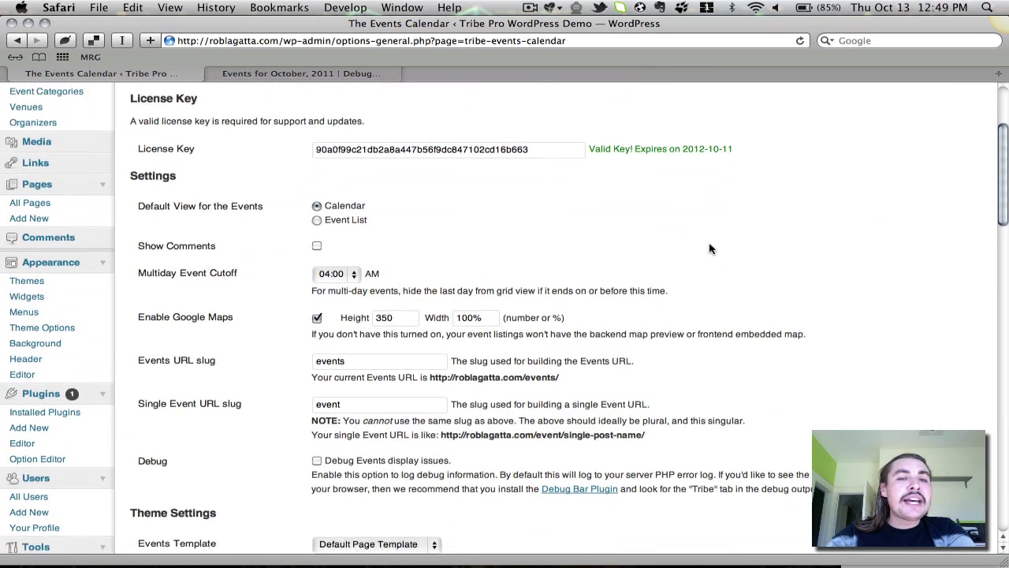
pyautogui.scroll(-1, 709, 249)
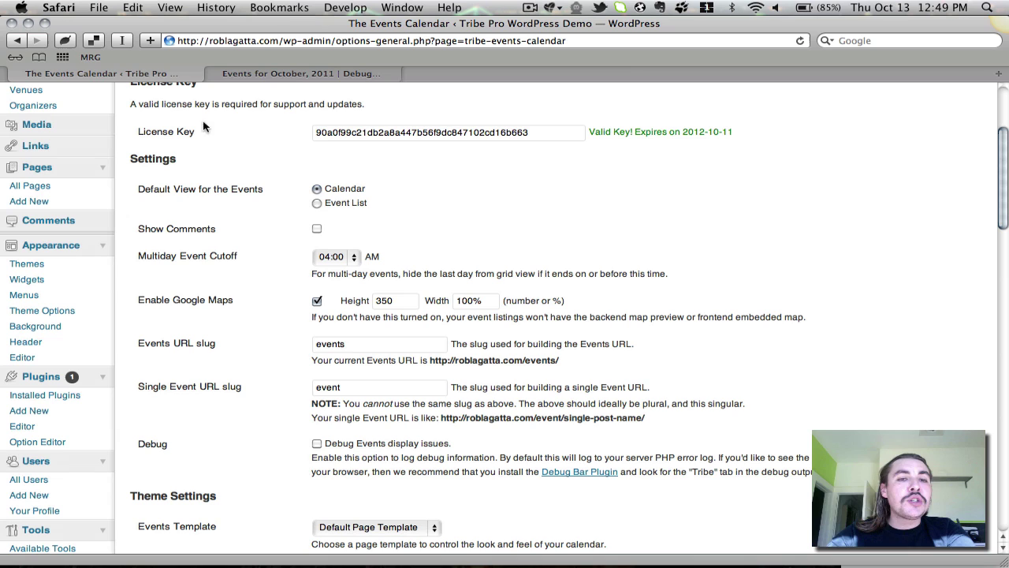
# Open the public demo site in a separate browser tab and view the monthly calendar at its /events/ address
pyautogui.doubleClick(332, 342)
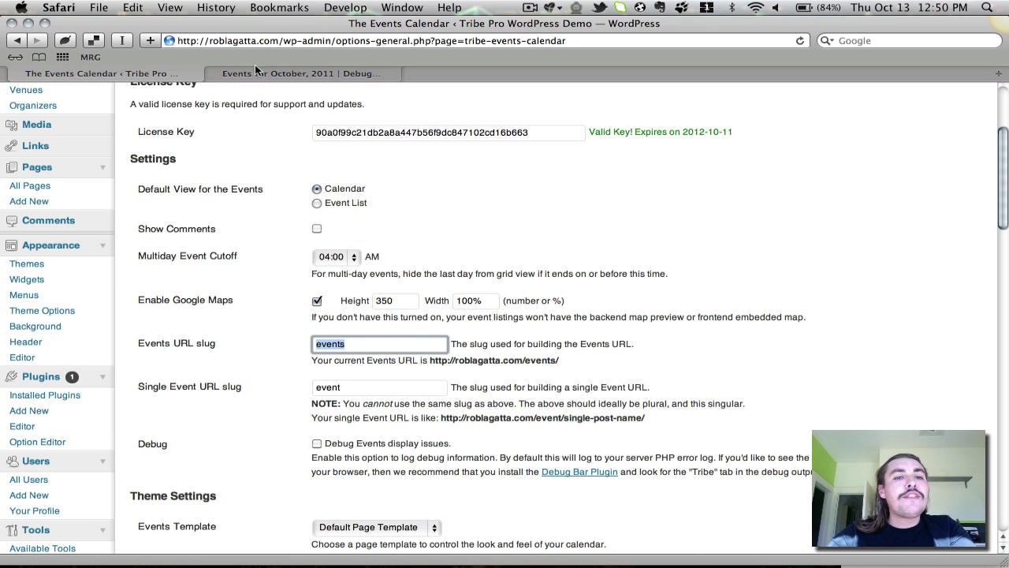
pyautogui.scroll(5, 237, 158)
pyautogui.keyDown('super'); pyautogui.click(171, 97); pyautogui.keyUp('super')
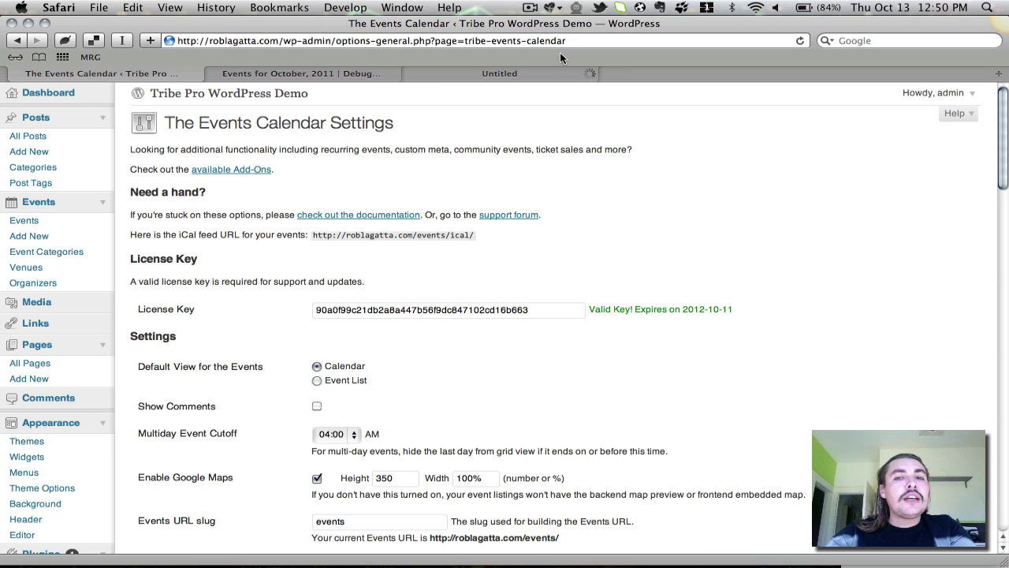
pyautogui.click(513, 73)
pyautogui.click(424, 40)
pyautogui.write('even')
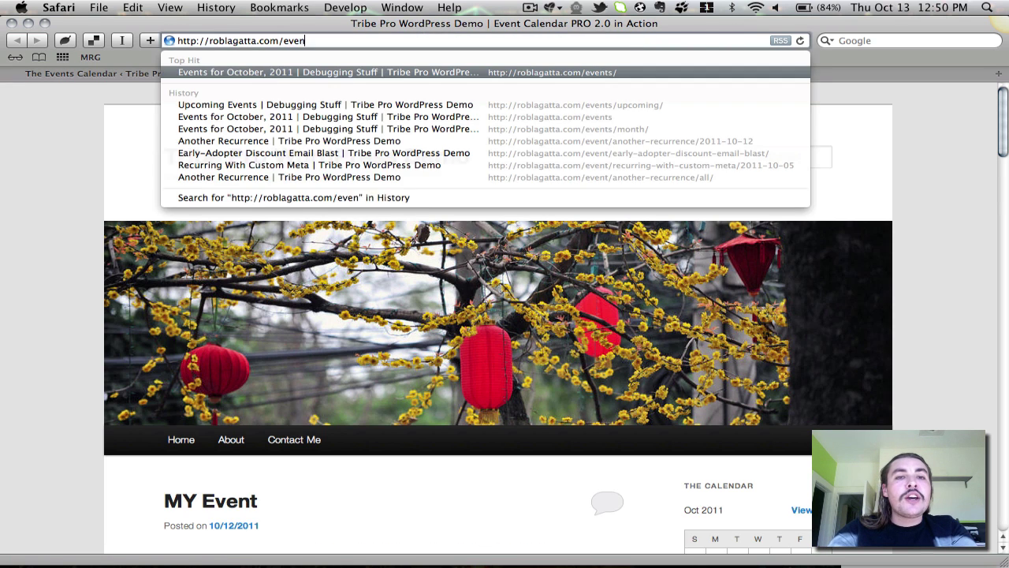
pyautogui.press('Return')
pyautogui.scroll(-8, 275, 181)
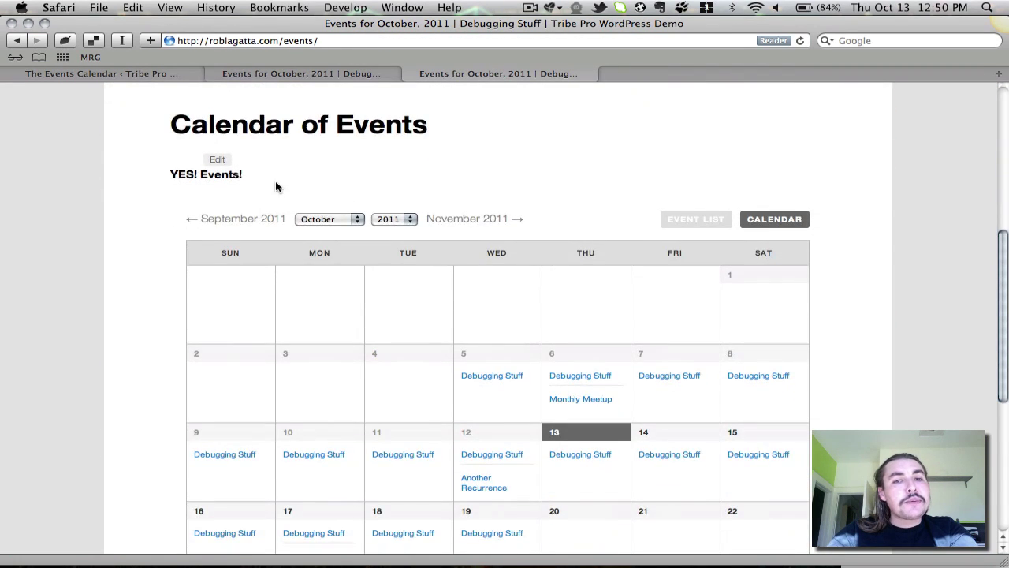
pyautogui.scroll(-2, 276, 187)
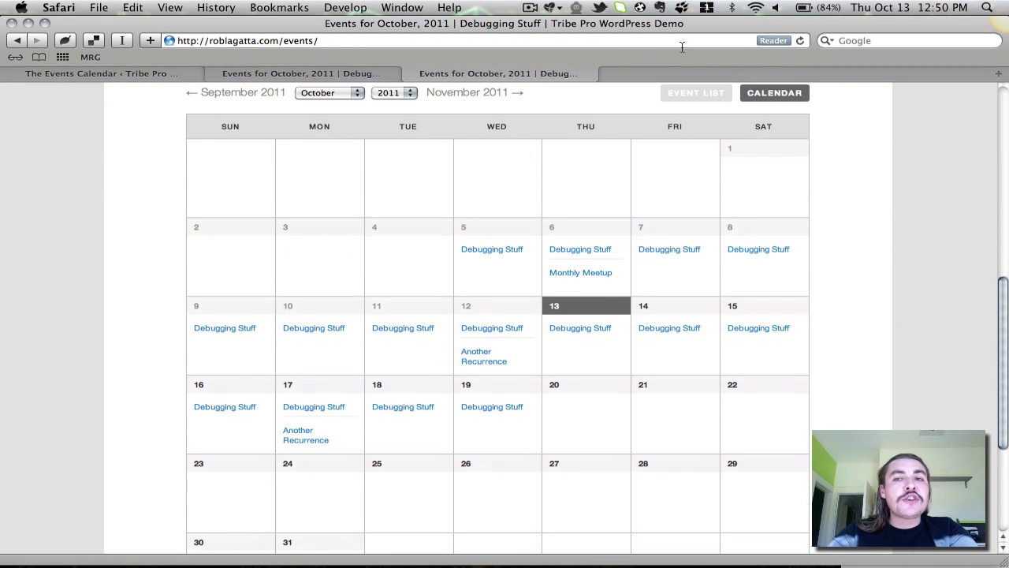
# Switch the public calendar to the event list view and look through the upcoming events
pyautogui.click(697, 92)
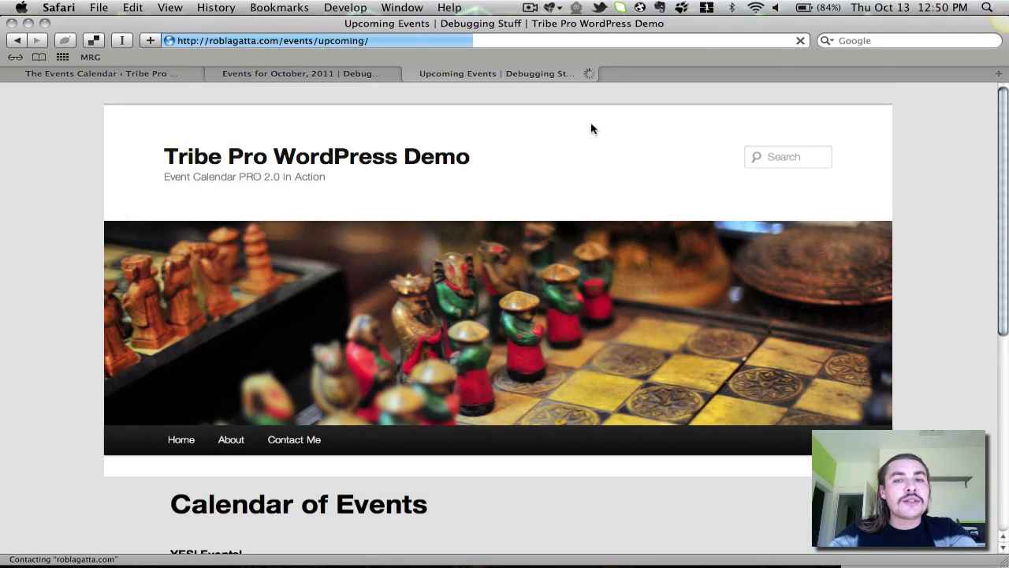
pyautogui.scroll(-5, 593, 129)
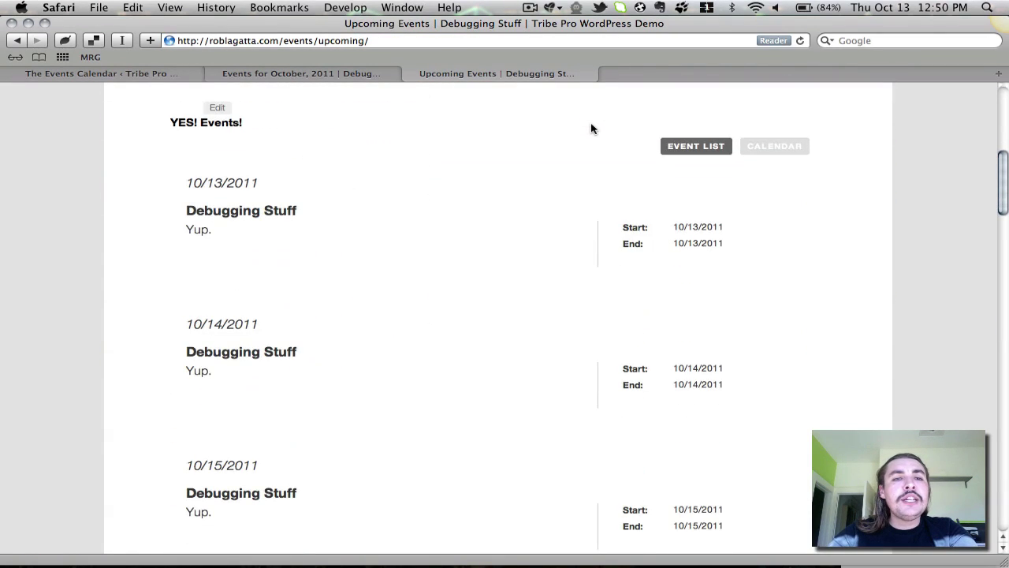
pyautogui.scroll(-2, 592, 128)
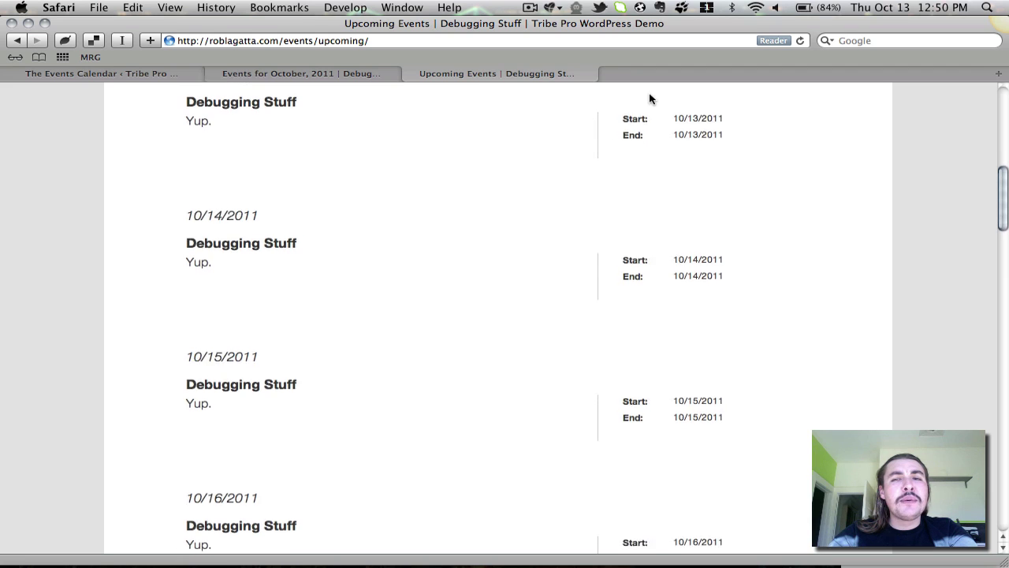
pyautogui.scroll(2, 649, 98)
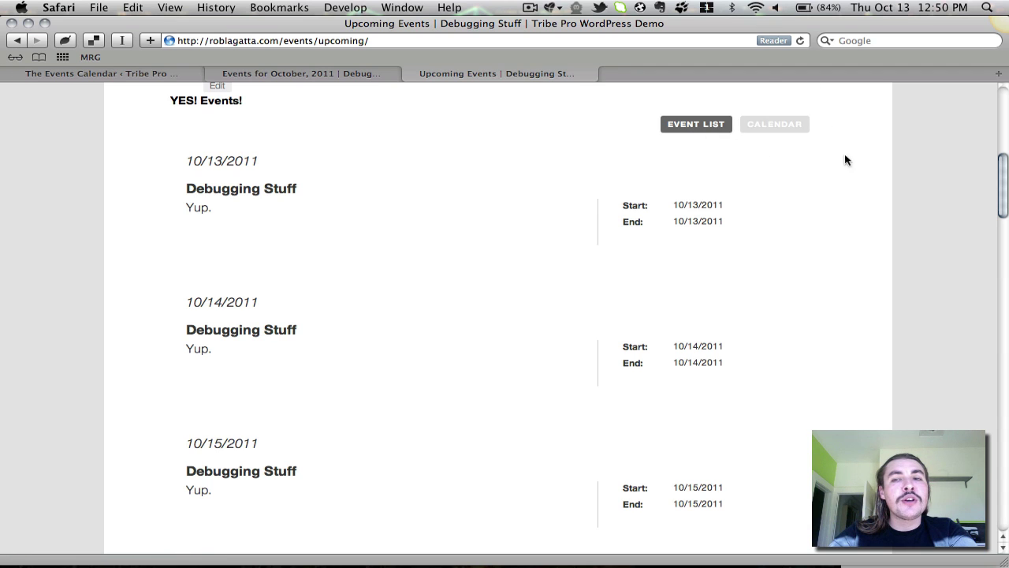
# Return to The Events Calendar settings and set the Multiday Event Cutoff to 03:30 AM
pyautogui.click(144, 75)
pyautogui.scroll(-5, 244, 291)
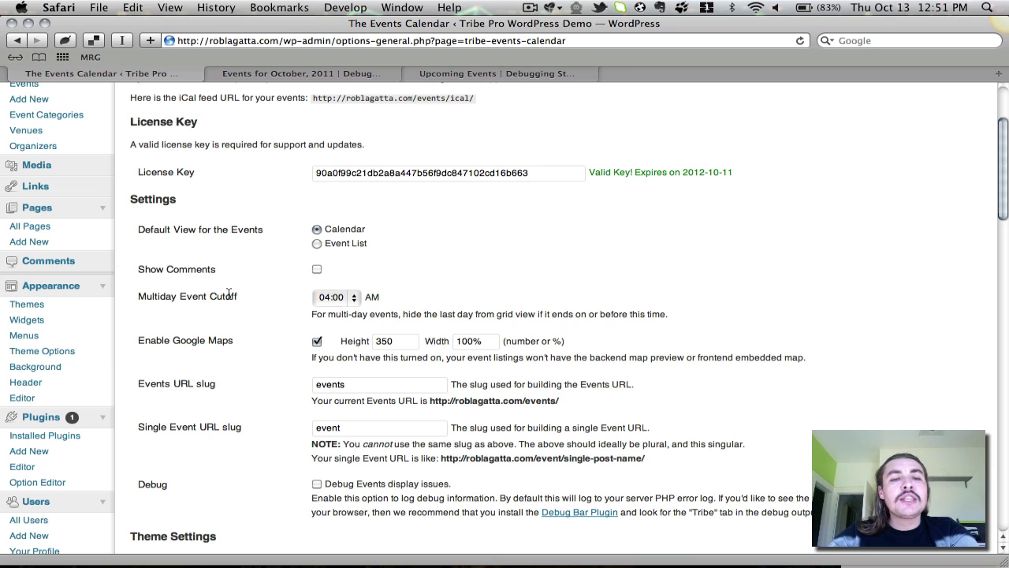
pyautogui.click(332, 293)
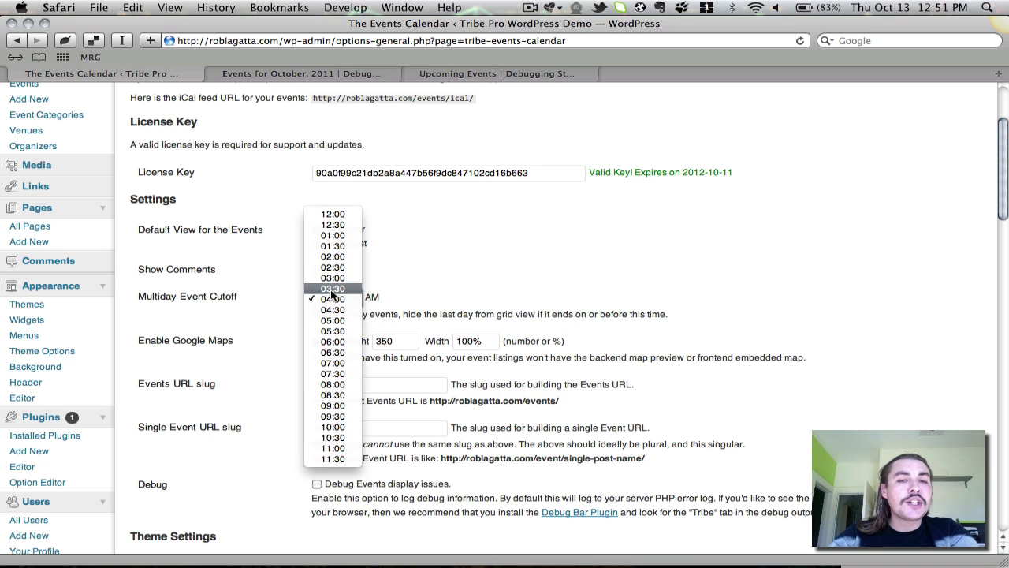
pyautogui.click(332, 294)
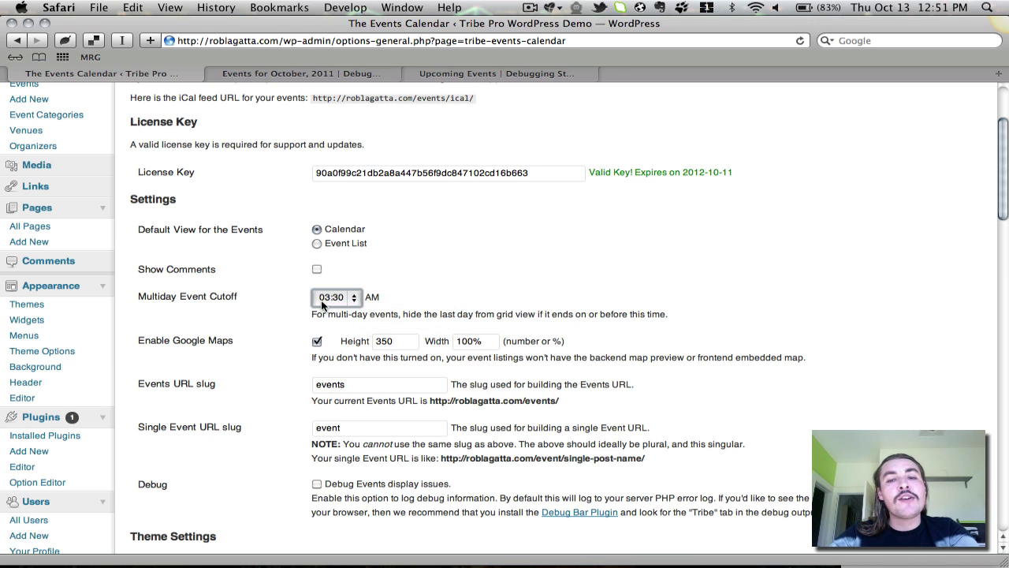
# Examine the height and width values of the Enable Google Maps setting
pyautogui.scroll(-5, 321, 306)
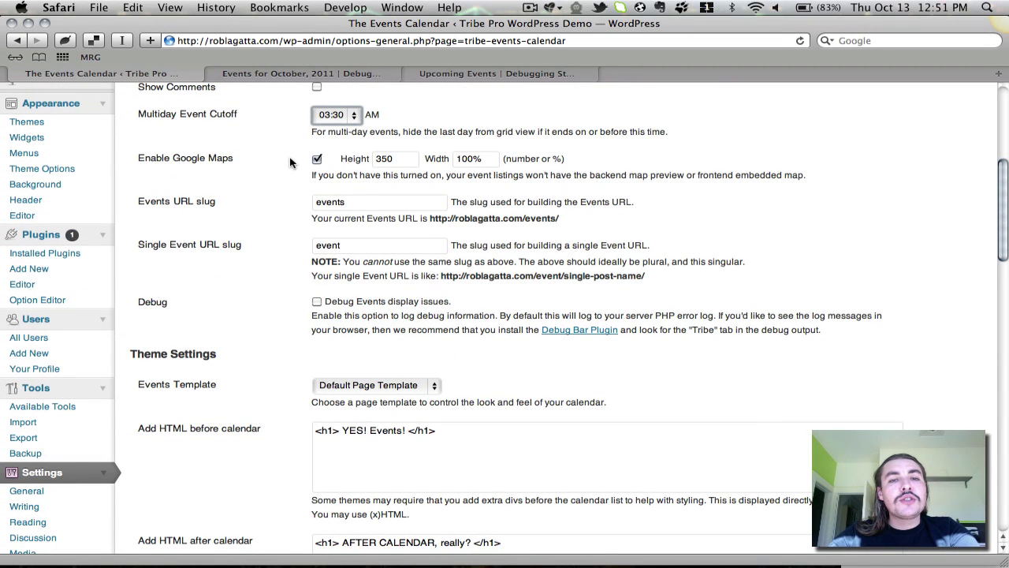
pyautogui.click(410, 162)
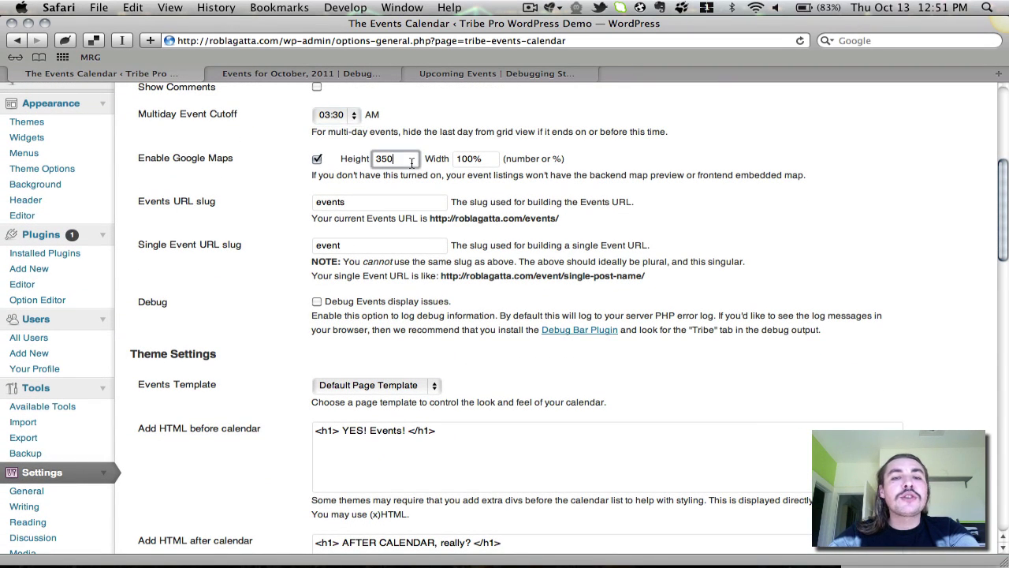
pyautogui.click(487, 163)
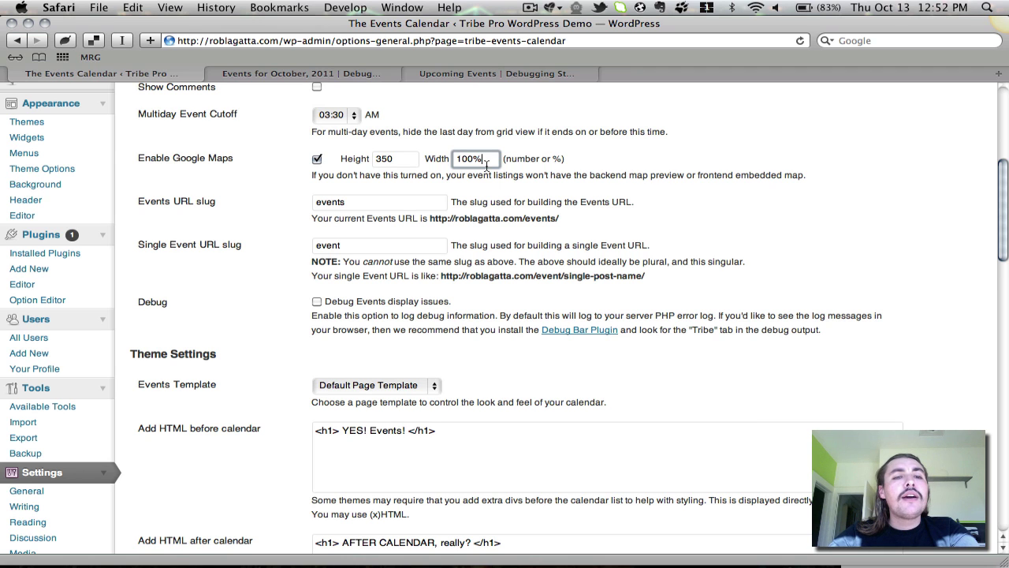
# Compare the Events URL slug with the Single Event URL slug and the URLs they build
pyautogui.scroll(-3, 486, 165)
pyautogui.click(350, 143)
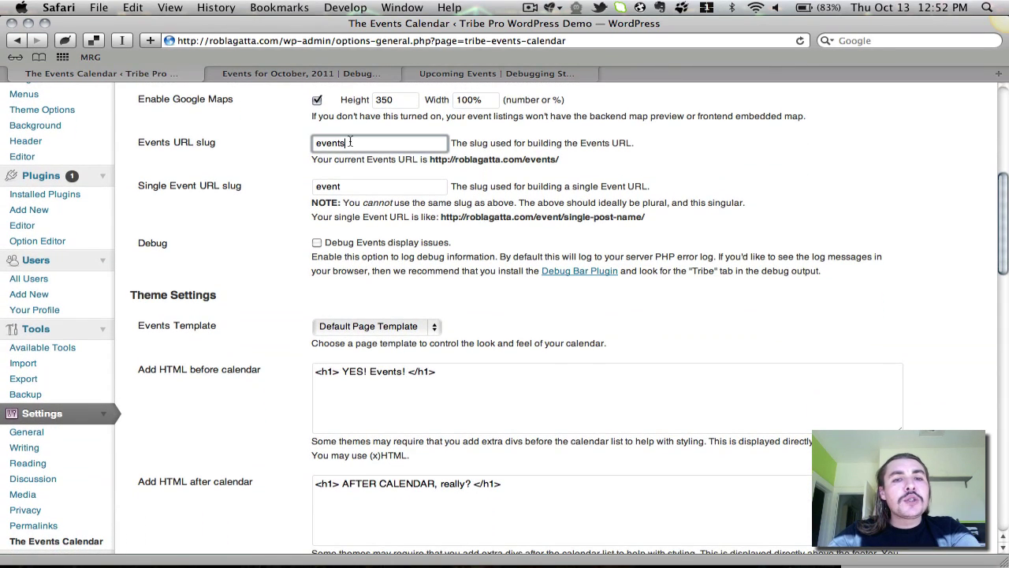
pyautogui.doubleClick(350, 142)
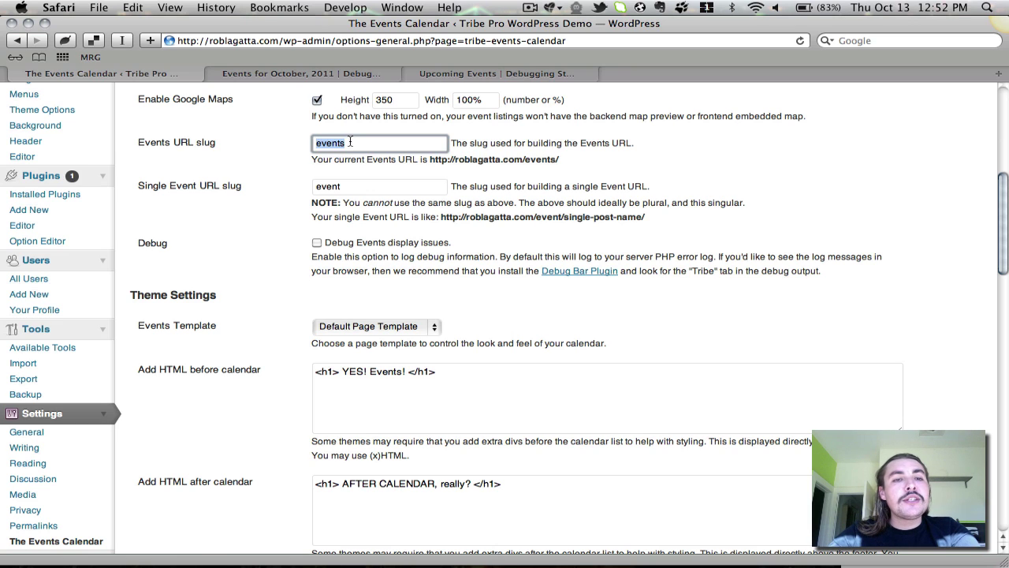
pyautogui.doubleClick(335, 147)
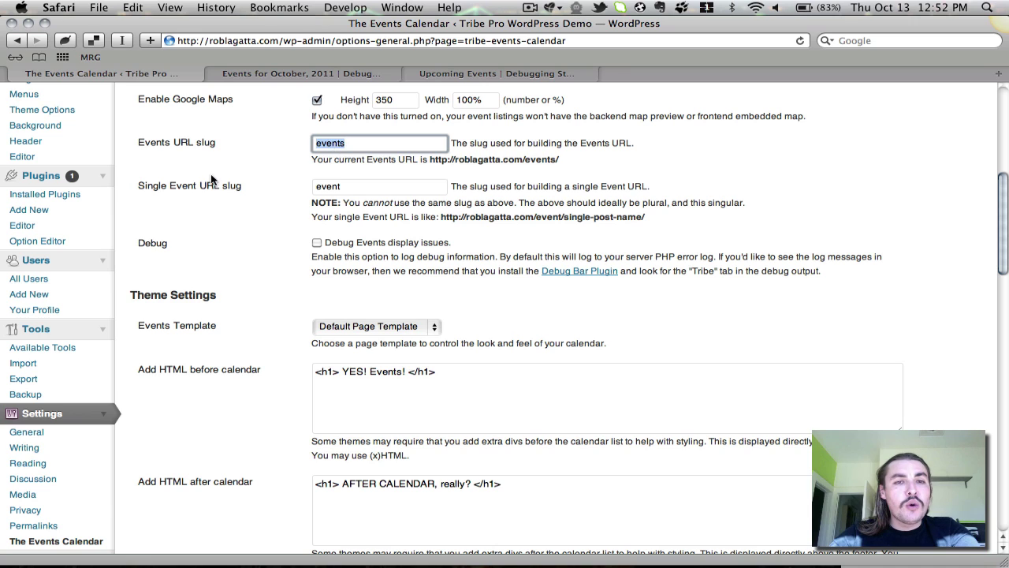
pyautogui.click(359, 186)
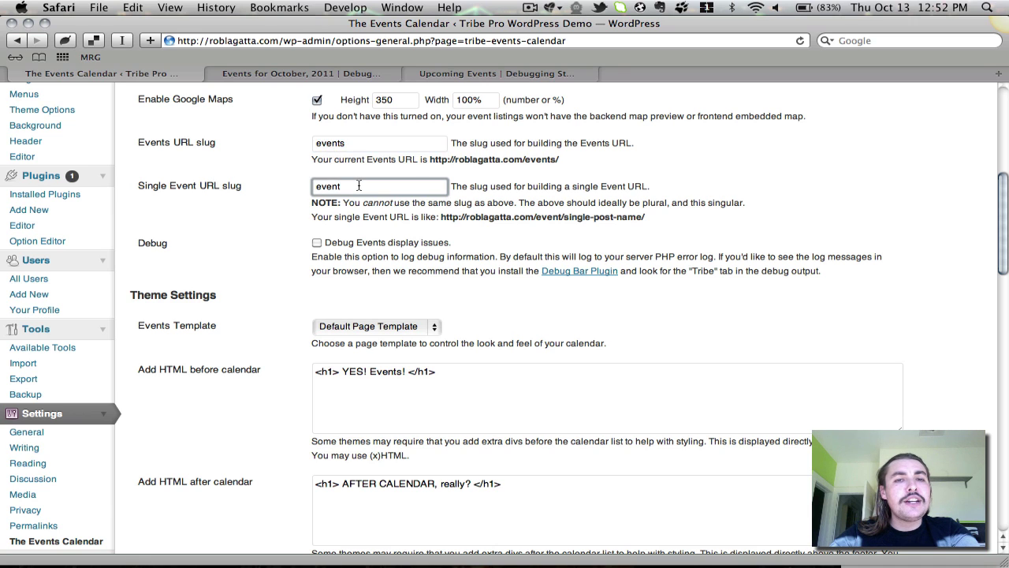
pyautogui.click(364, 146)
pyautogui.click(366, 190)
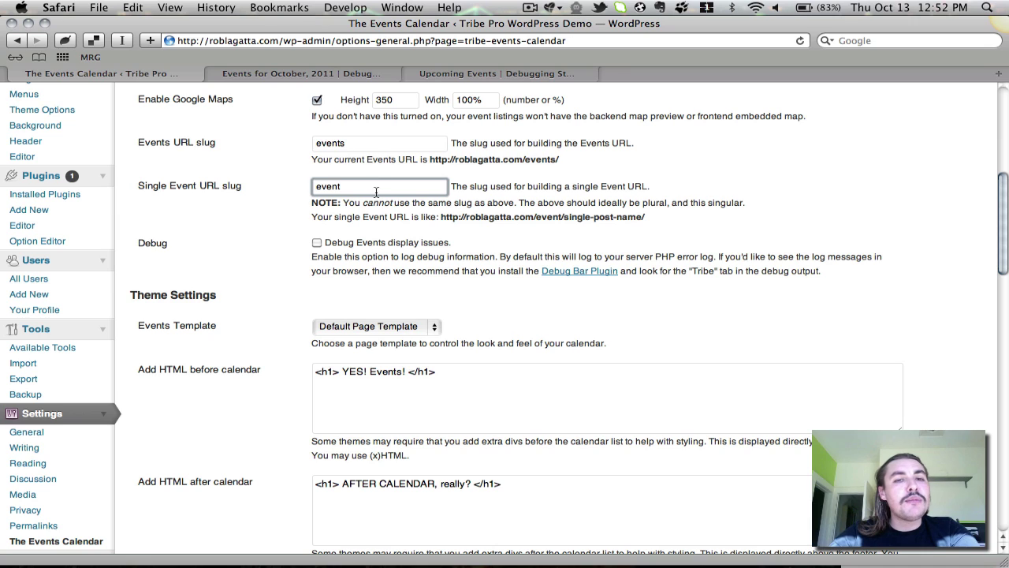
pyautogui.doubleClick(376, 148)
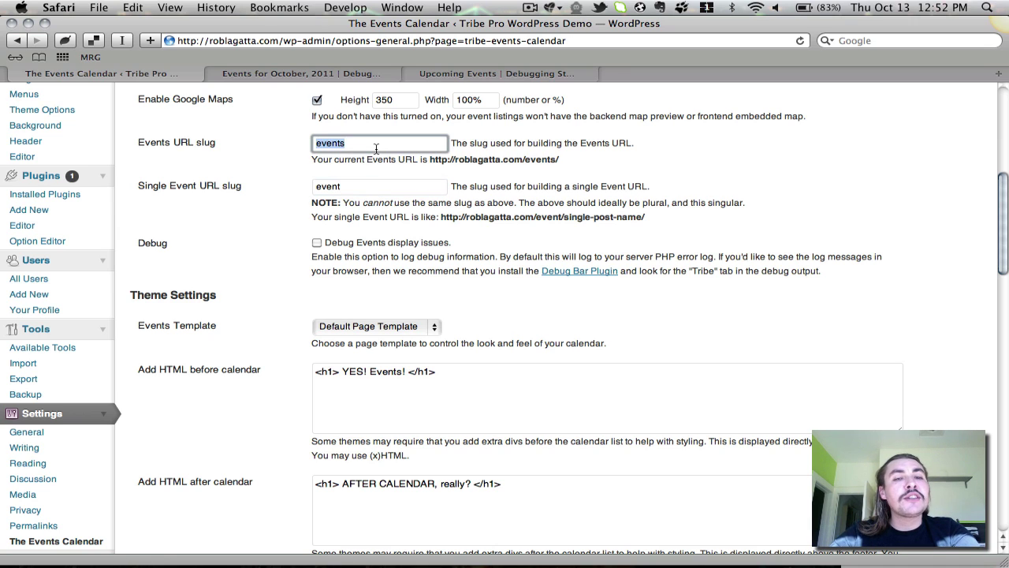
pyautogui.click(344, 189)
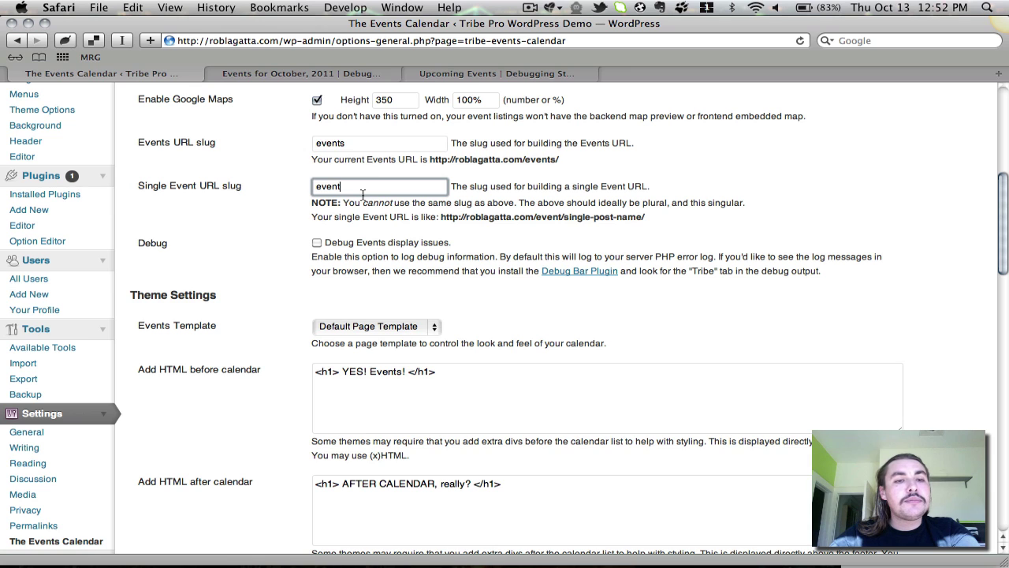
# Enable the Debug option for events display issues and turn it off again
pyautogui.scroll(-2, 362, 194)
pyautogui.click(388, 188)
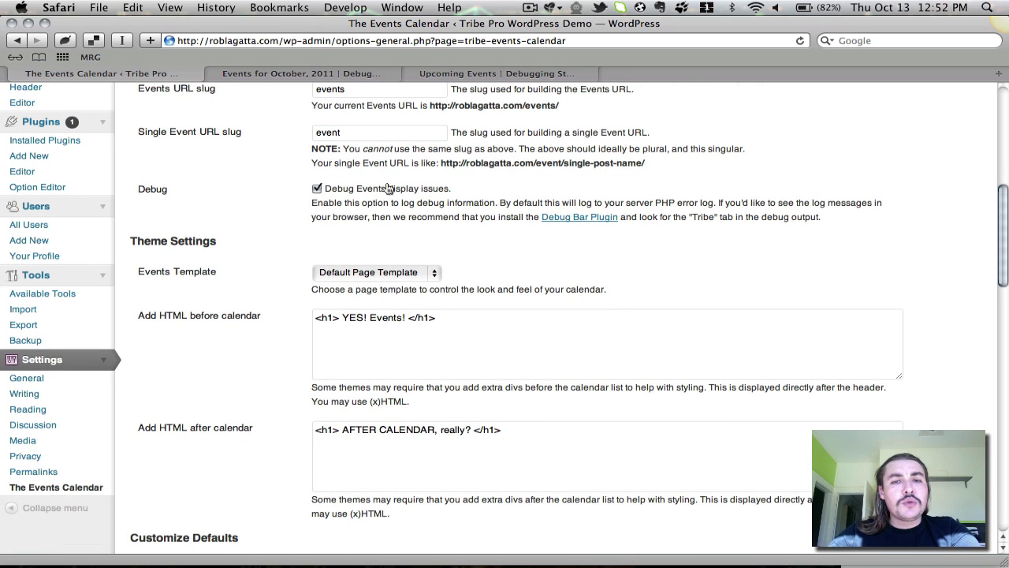
pyautogui.click(388, 188)
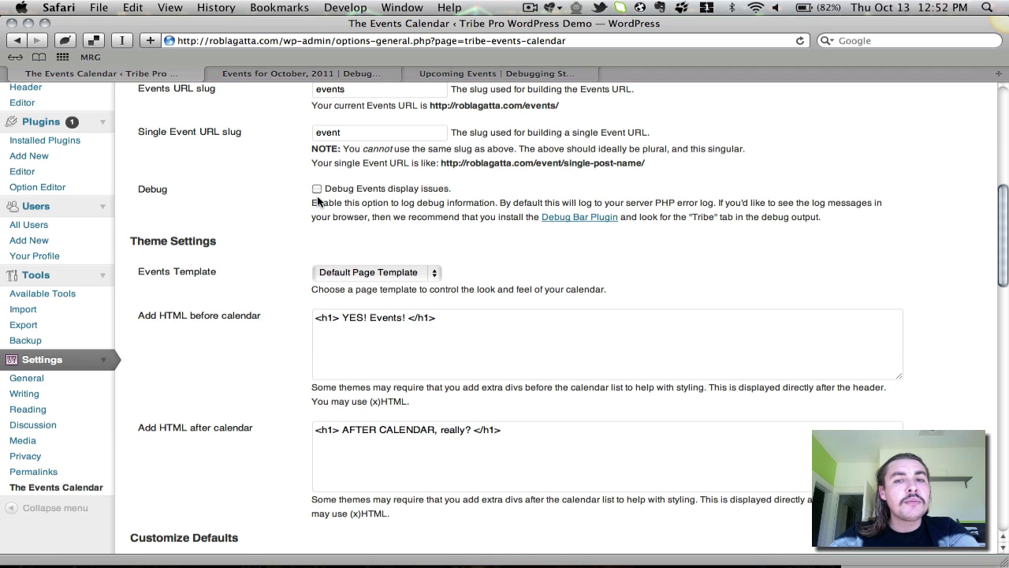
# View the available Events Template choices in the theme settings without changing the selection
pyautogui.scroll(-4, 318, 201)
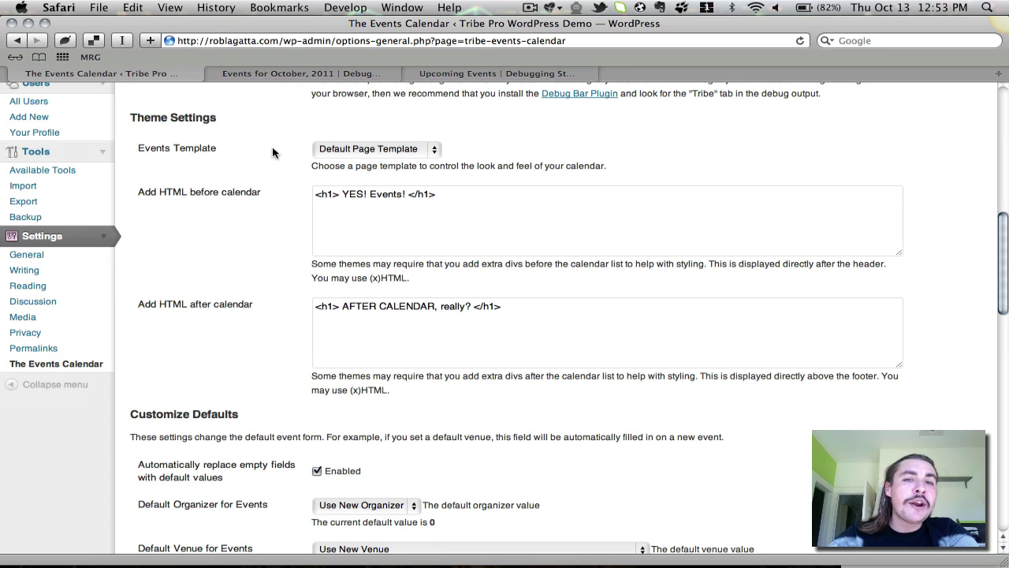
pyautogui.click(391, 146)
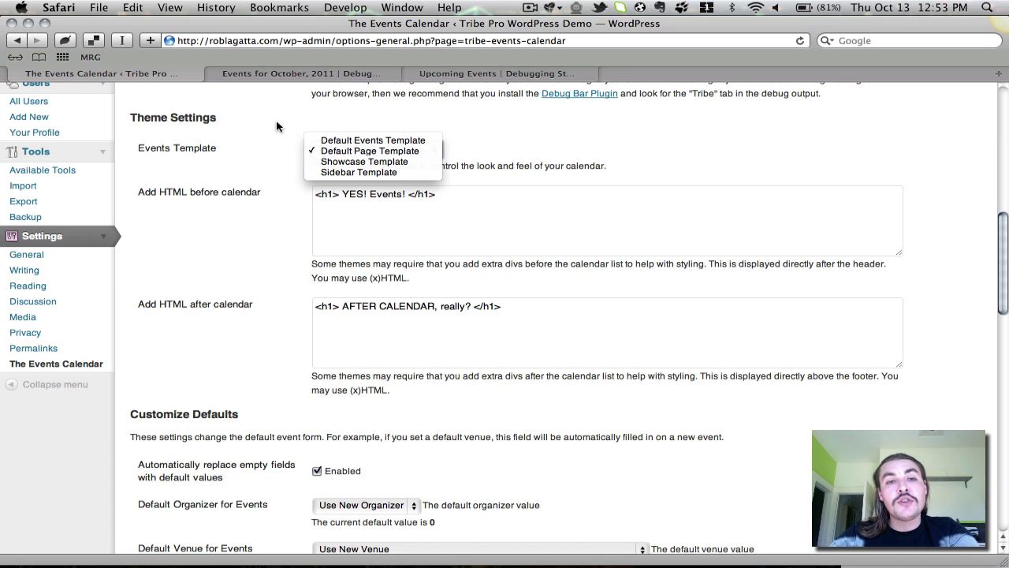
pyautogui.click(251, 160)
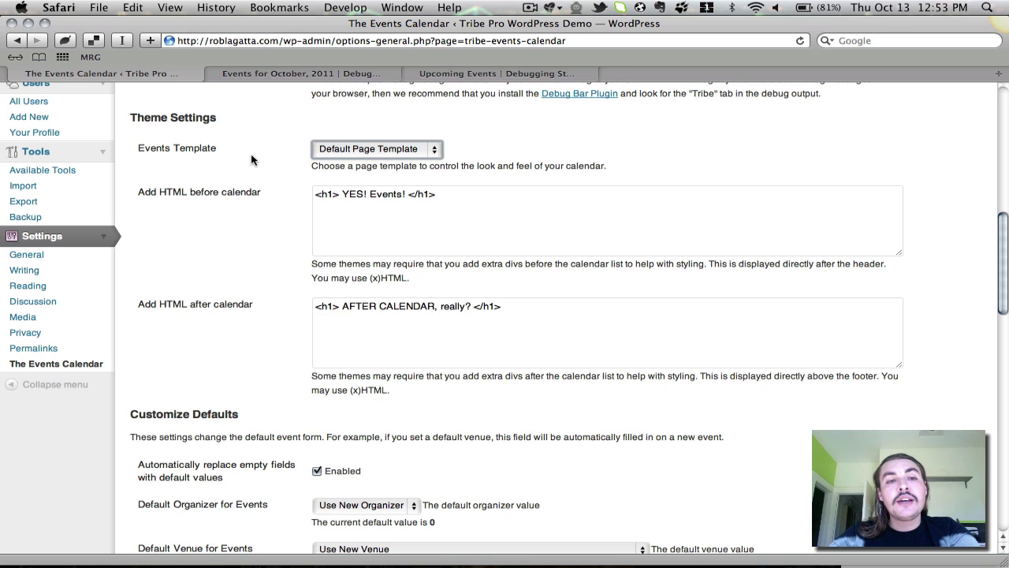
# Inspect the HTML fields for before and after the calendar, and check the before-calendar heading on the October 2011 calendar page
pyautogui.scroll(-1, 251, 155)
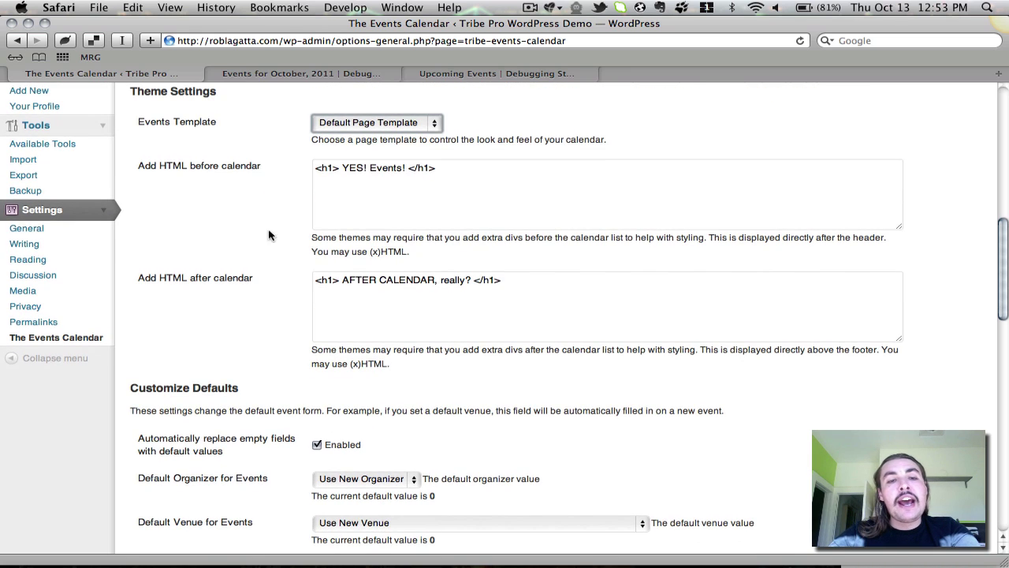
pyautogui.click(361, 307)
pyautogui.click(380, 167)
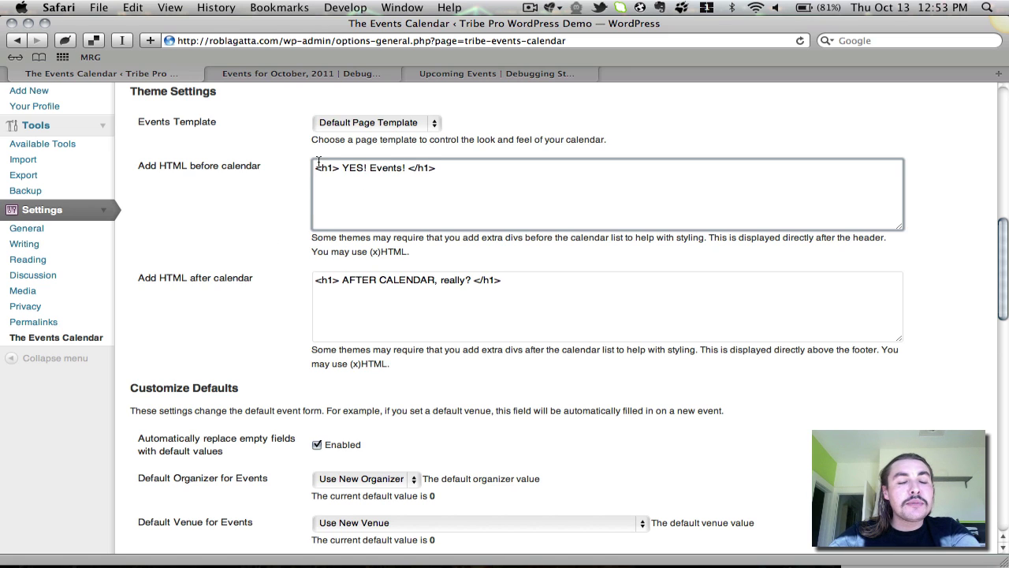
pyautogui.click(323, 71)
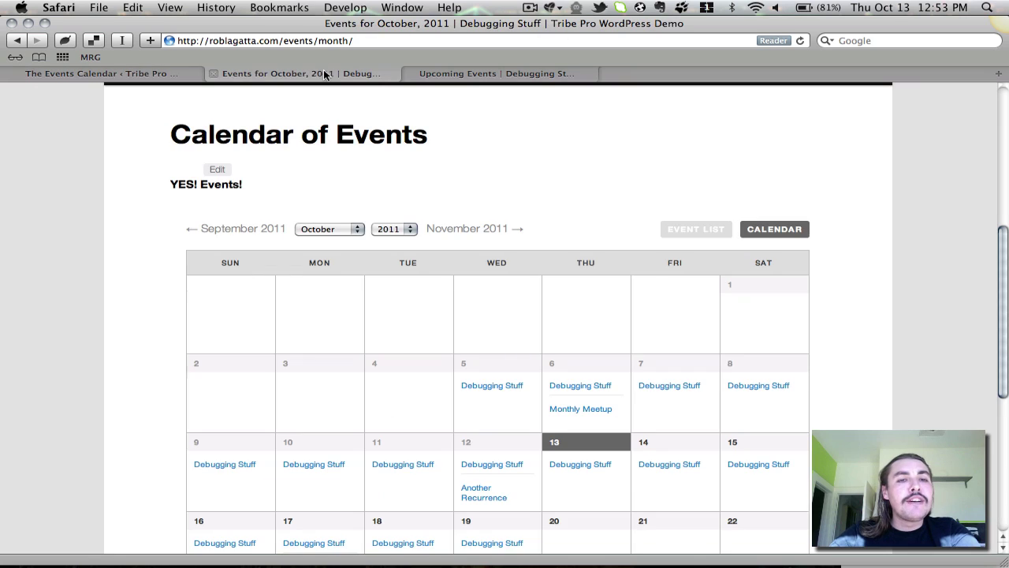
pyautogui.rightClick(286, 165)
pyautogui.click(251, 192)
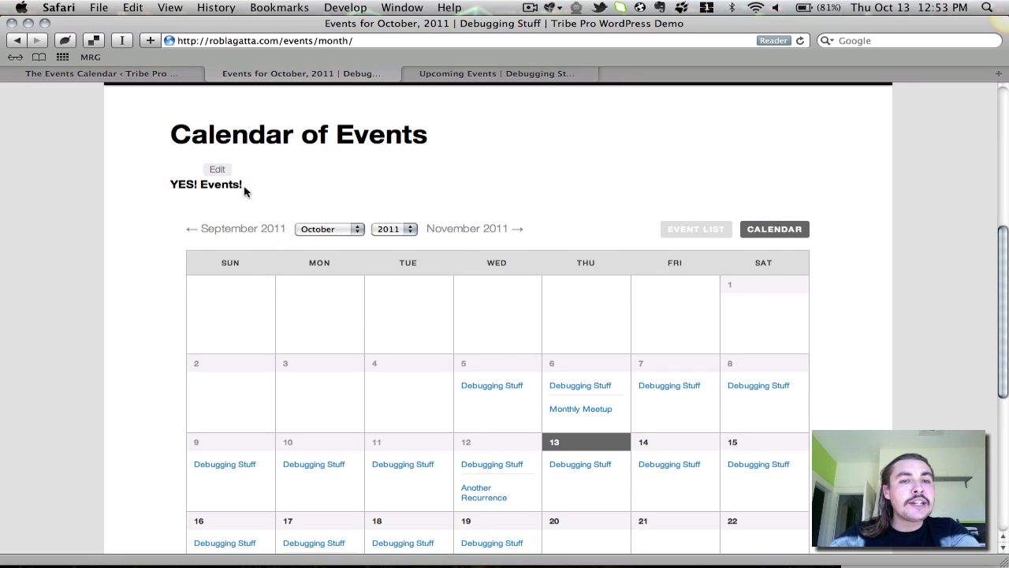
# Compare the custom headings shown before and after the calendar grid on the public October 2011 events page
pyautogui.moveTo(243, 190); pyautogui.dragTo(168, 189)
pyautogui.scroll(-10, 169, 189)
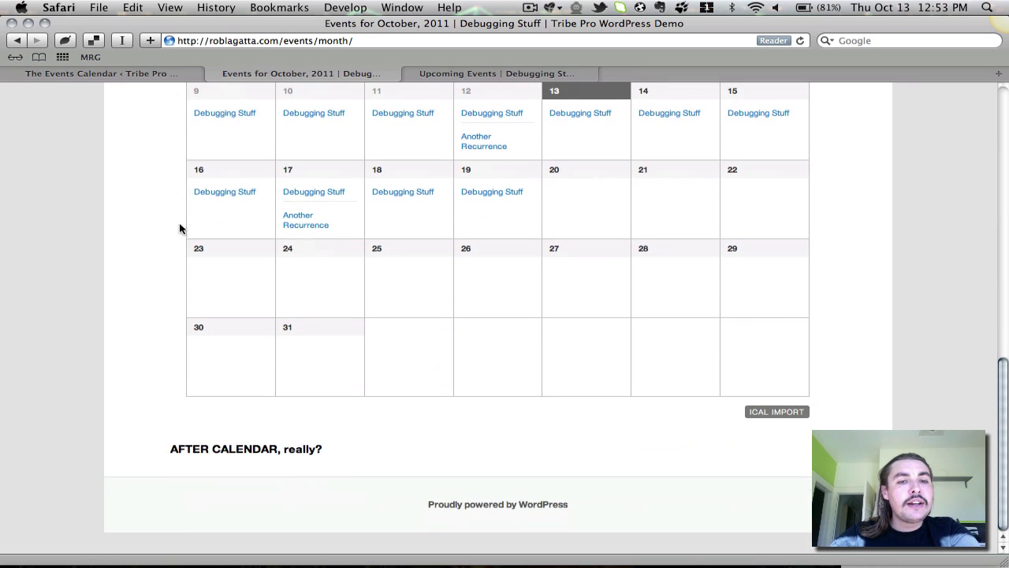
pyautogui.tripleClick(204, 451)
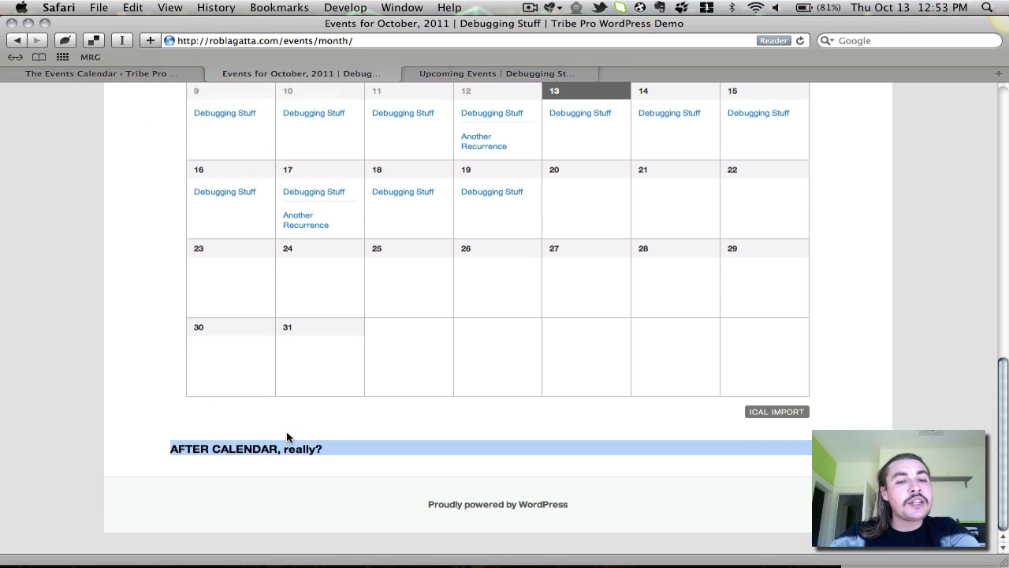
pyautogui.scroll(10, 287, 436)
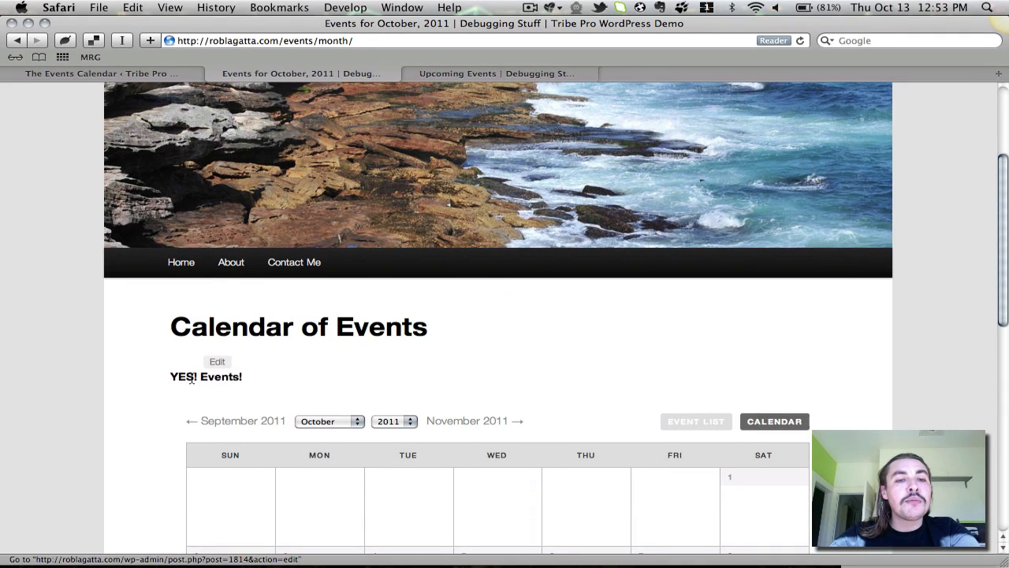
pyautogui.scroll(-10, 191, 379)
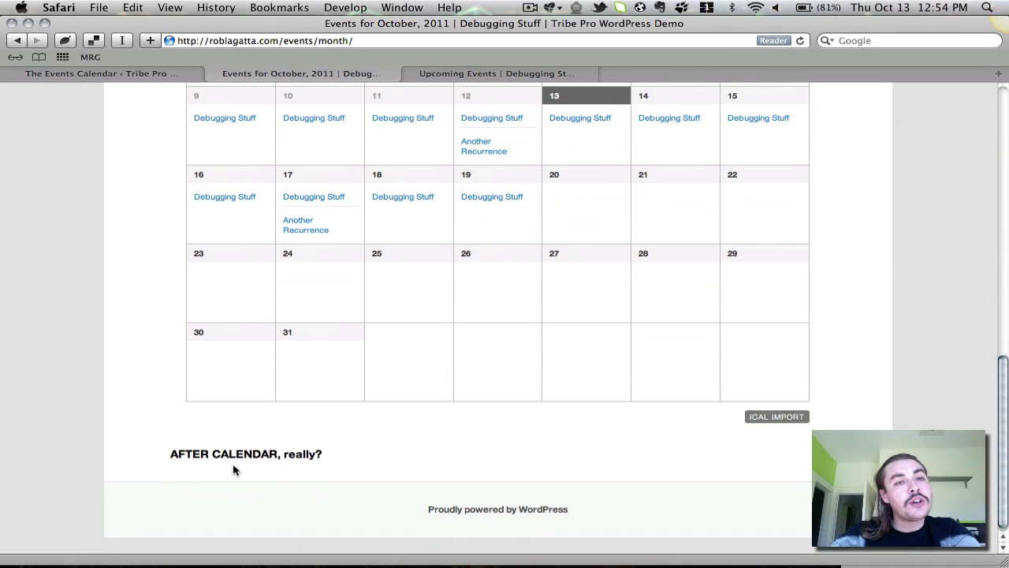
pyautogui.scroll(10, 233, 470)
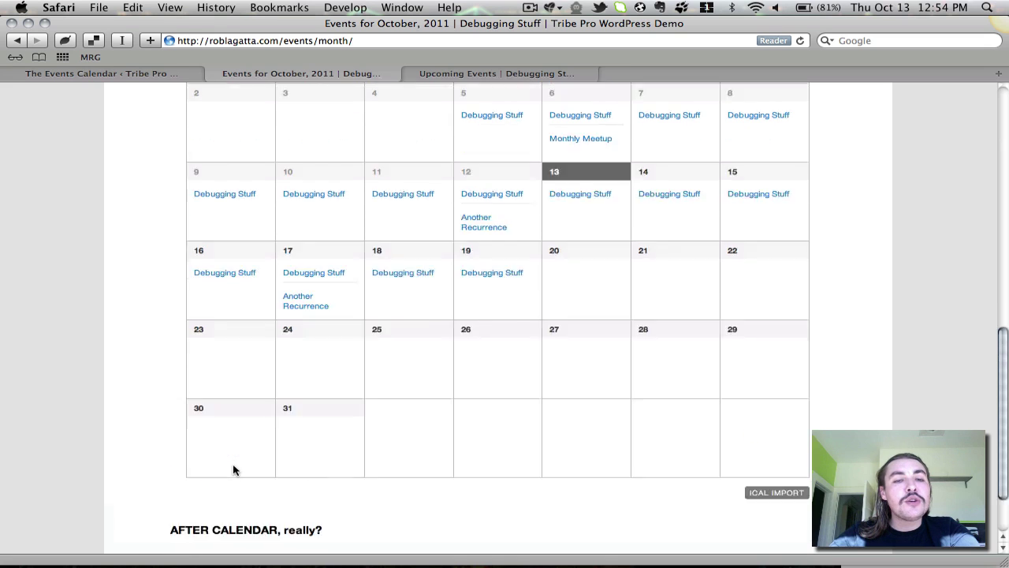
pyautogui.scroll(-4, 233, 468)
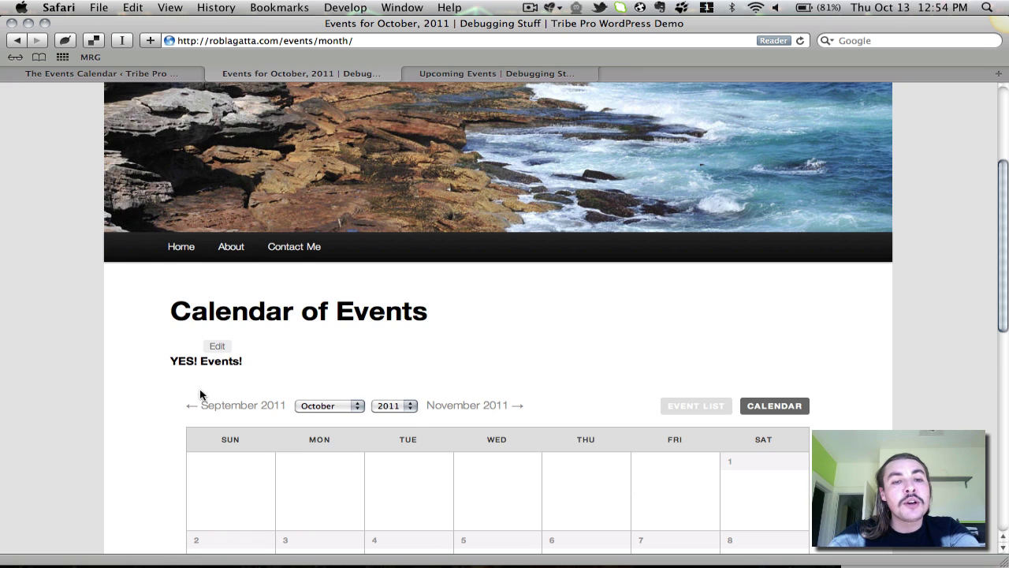
pyautogui.scroll(-3, 198, 394)
# Return to the plugin settings and review the Customize Defaults options and the Additional Fields table with its field labels, types and options
pyautogui.click(132, 74)
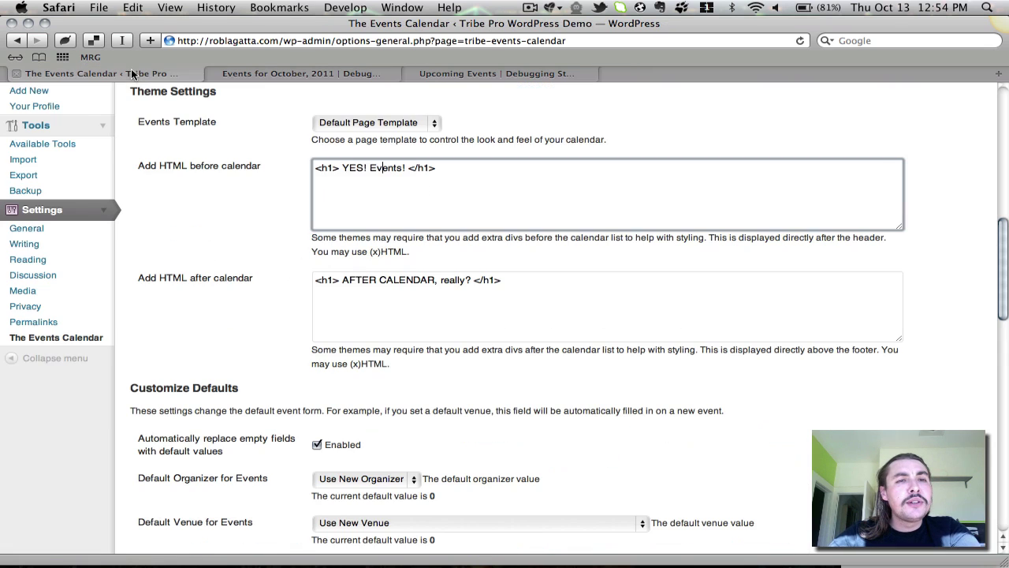
pyautogui.scroll(-5, 229, 260)
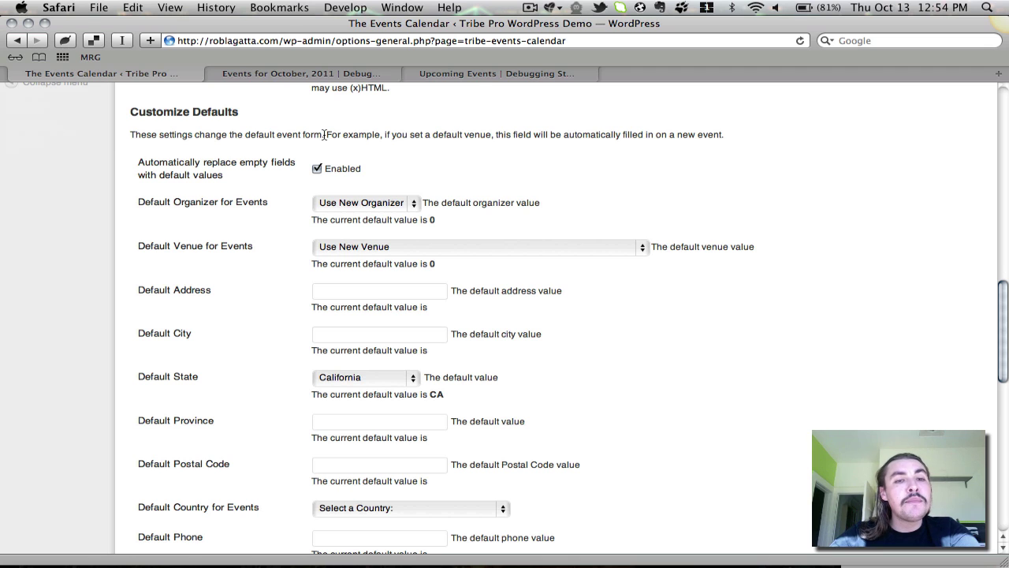
pyautogui.scroll(-3, 223, 211)
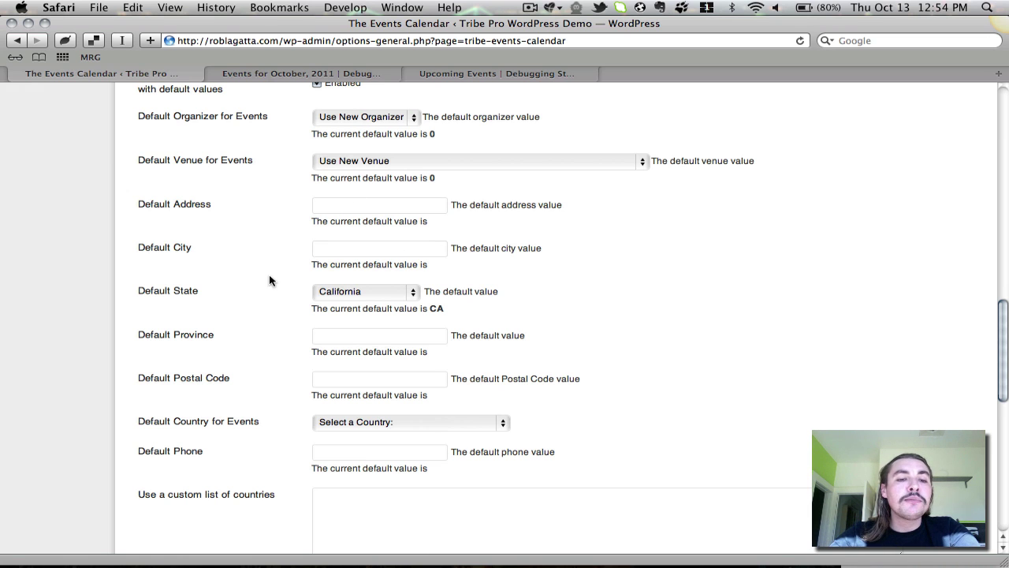
pyautogui.scroll(-10, 269, 281)
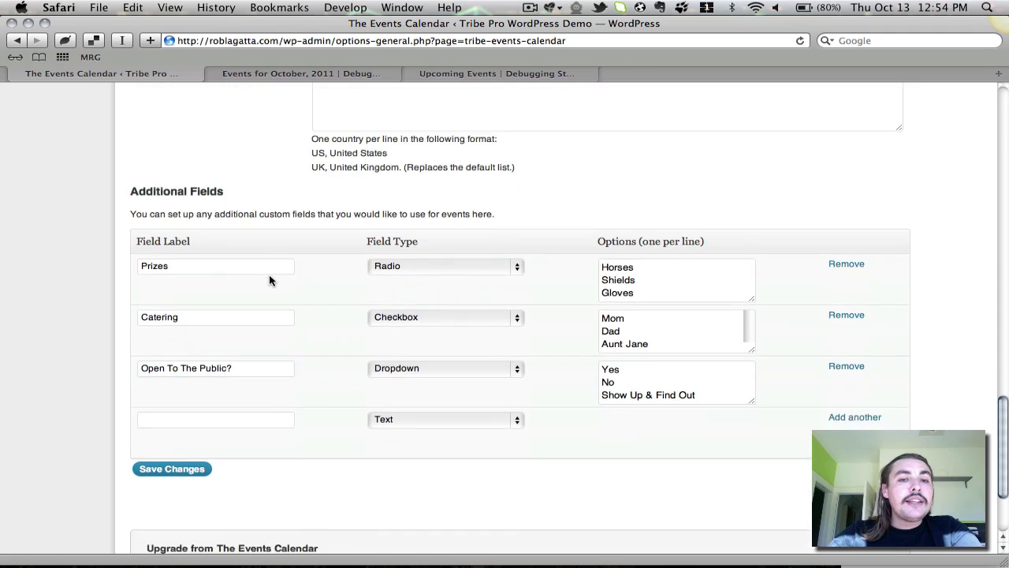
pyautogui.scroll(-2, 269, 281)
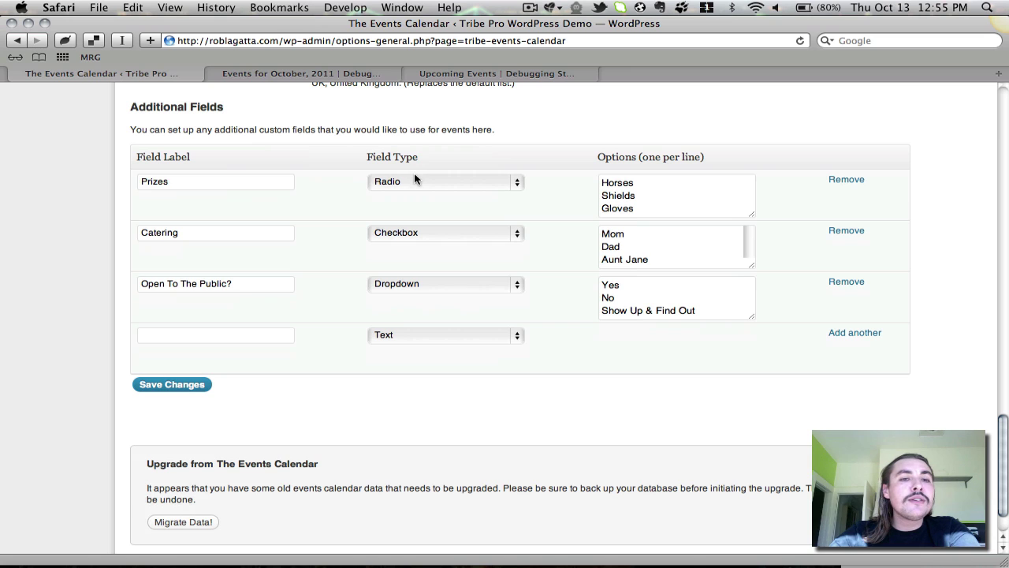
pyautogui.click(264, 188)
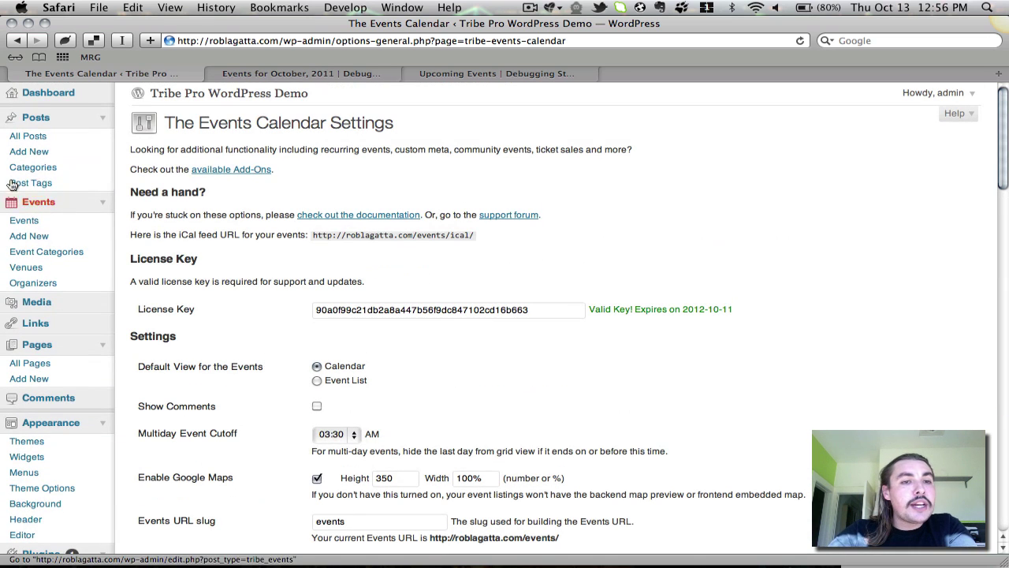
# Open the Add New Event form in a separate tab and go to its Event Custom Fields section
pyautogui.keyDown('super'); pyautogui.click(30, 236); pyautogui.keyUp('super')
pyautogui.click(714, 73)
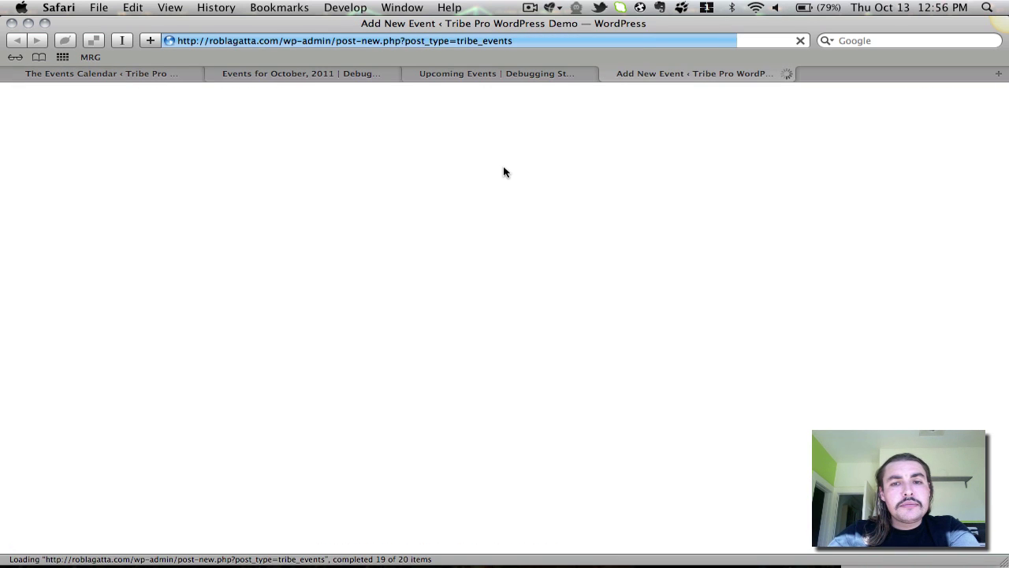
pyautogui.scroll(-5, 504, 172)
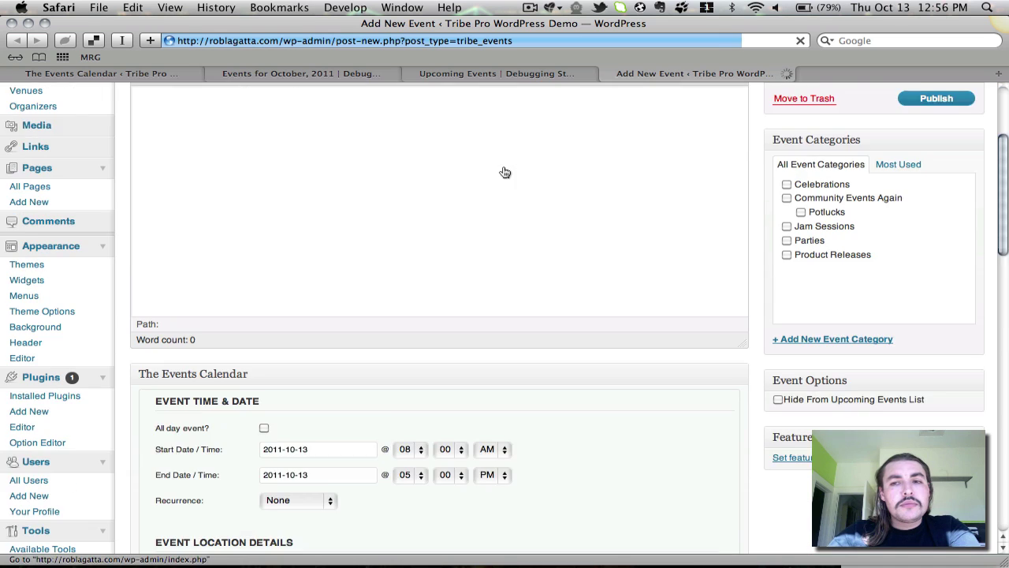
pyautogui.scroll(-10, 505, 172)
pyautogui.scroll(-2, 505, 172)
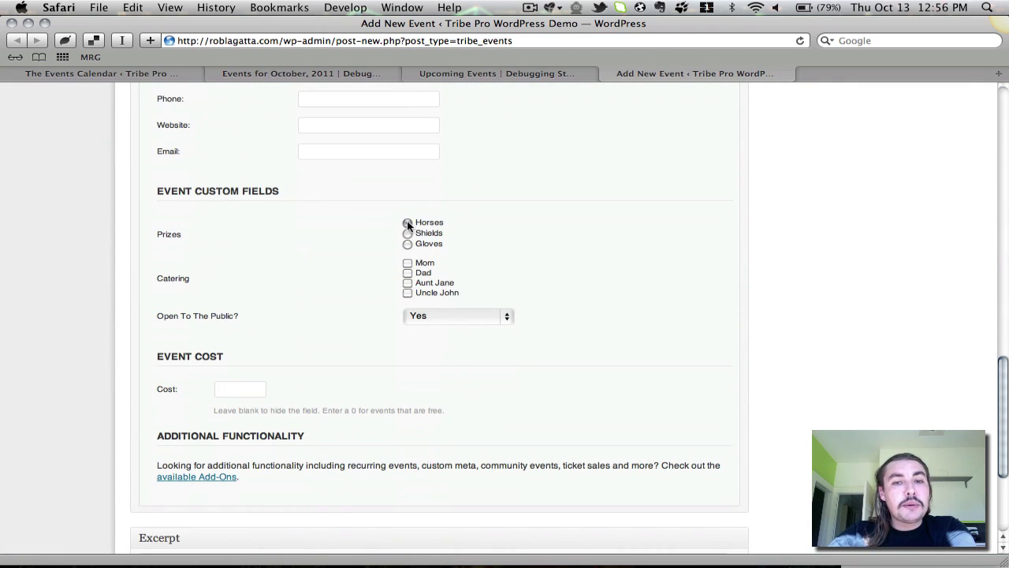
# Fill the event's custom fields: Horses for Prizes, Mom, Dad and Aunt Jane for Catering, and No for Open To The Public?
pyautogui.click(408, 262)
pyautogui.click(409, 272)
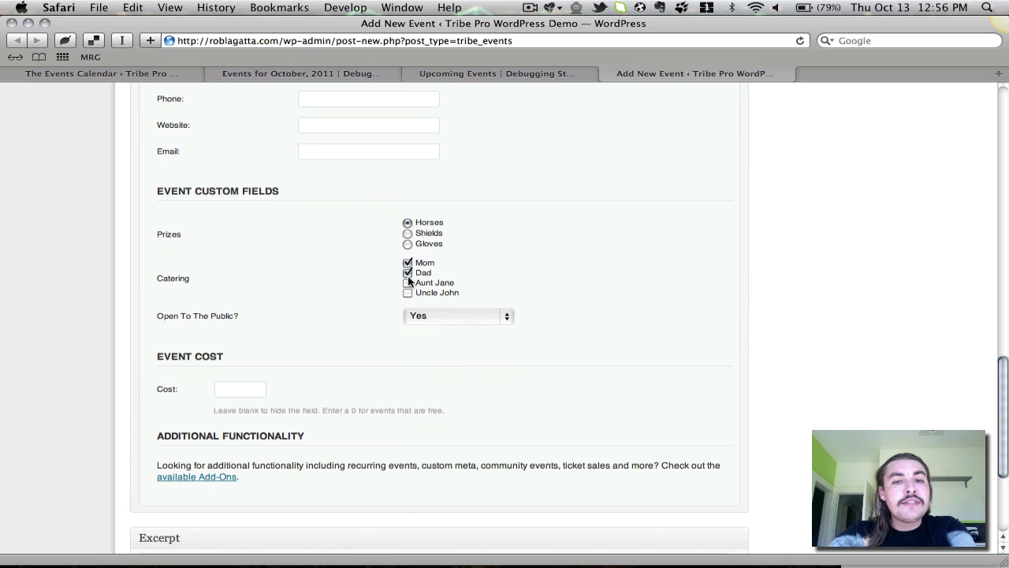
pyautogui.click(409, 283)
pyautogui.click(412, 312)
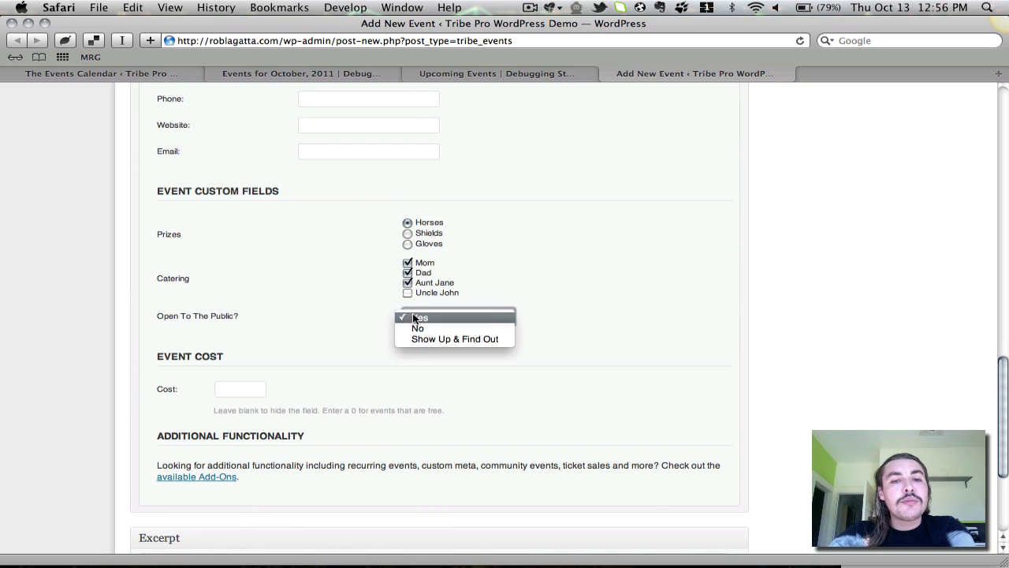
pyautogui.click(416, 329)
pyautogui.scroll(15, 417, 331)
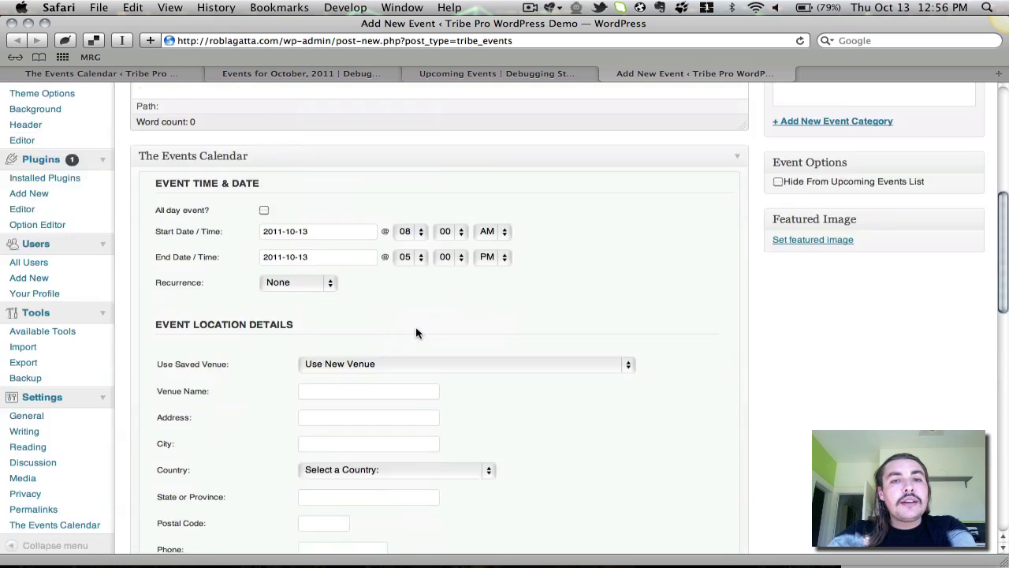
# Return to The Events Calendar settings and save the changes
pyautogui.click(165, 73)
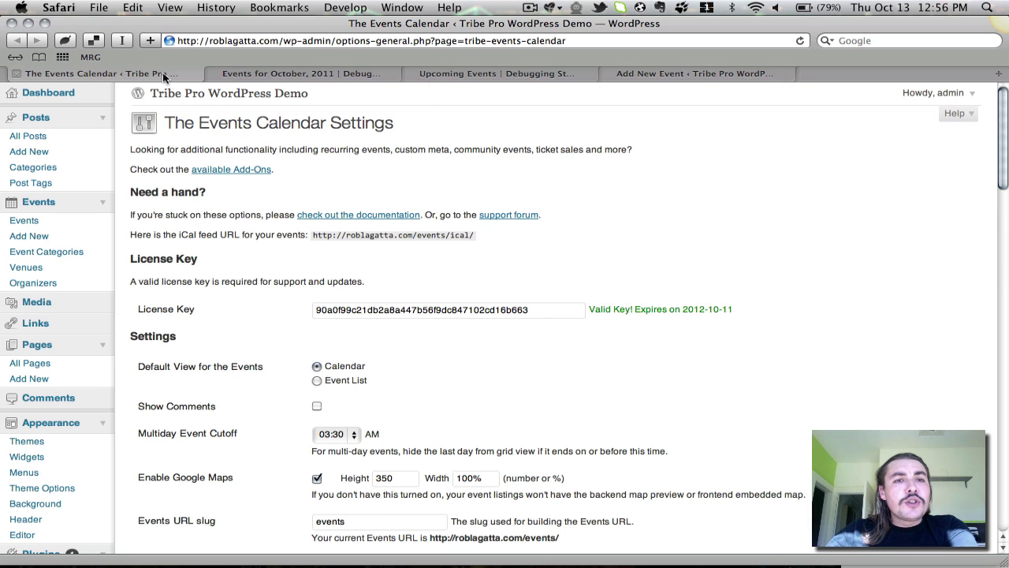
pyautogui.scroll(-20, 334, 227)
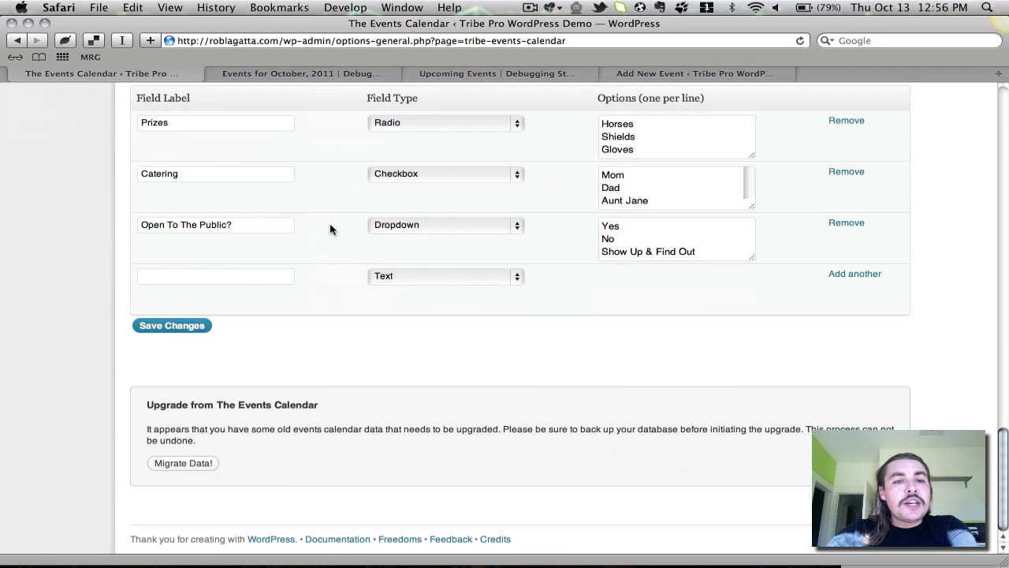
pyautogui.click(172, 327)
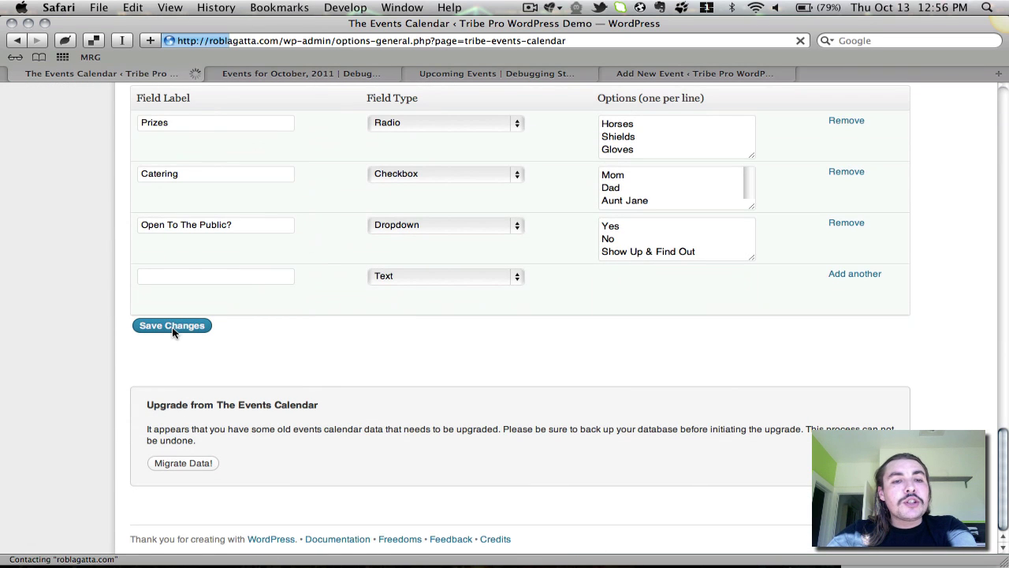
# Open the installed plugins list and deactivate the Events Calendar PRO 2.0 plugin
pyautogui.scroll(-3, 172, 332)
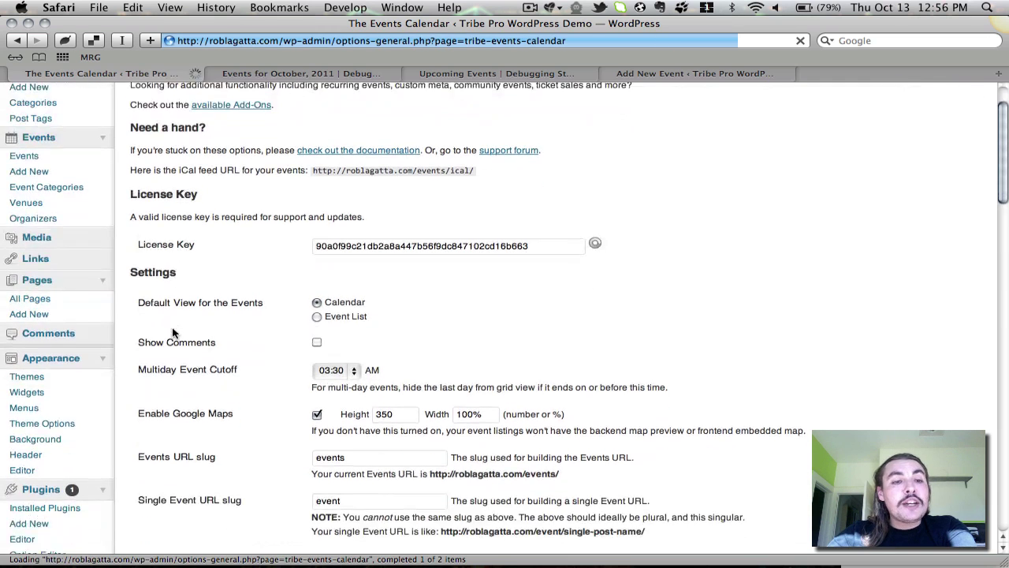
pyautogui.scroll(-3, 173, 332)
pyautogui.click(43, 350)
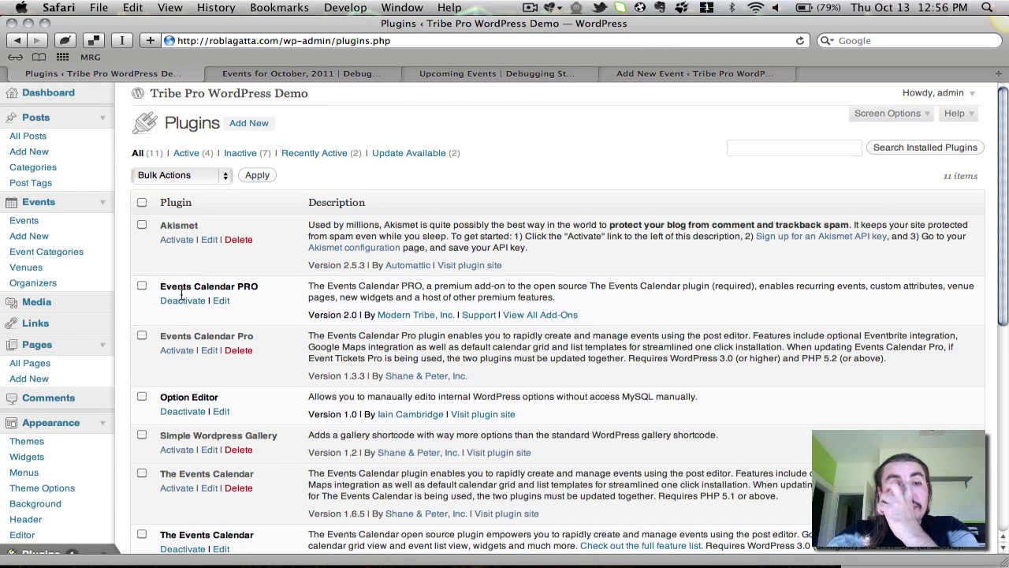
pyautogui.click(182, 302)
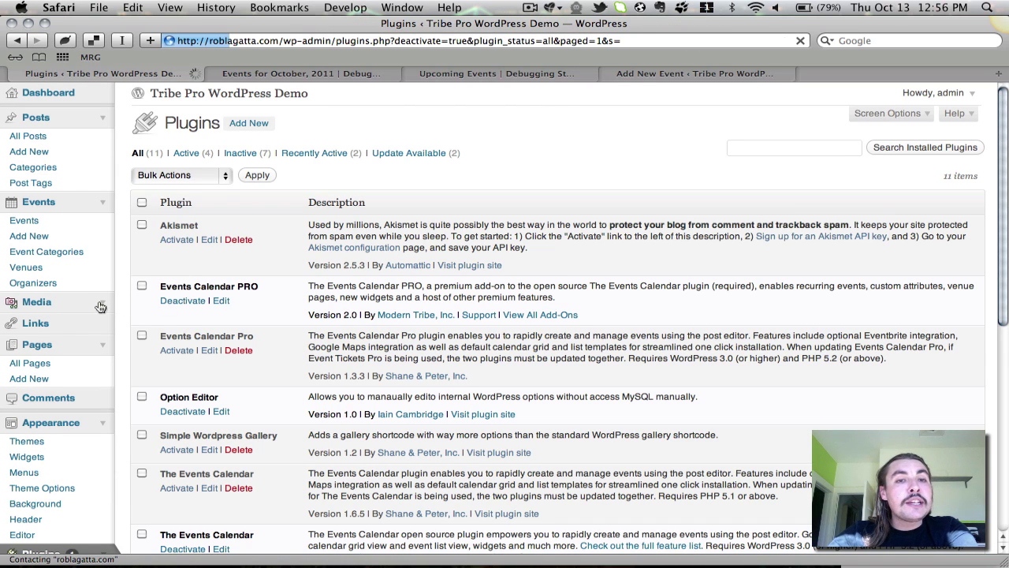
# Reopen The Events Calendar settings and review which general and theme options the plugin offers without the PRO add-on
pyautogui.scroll(-10, 47, 304)
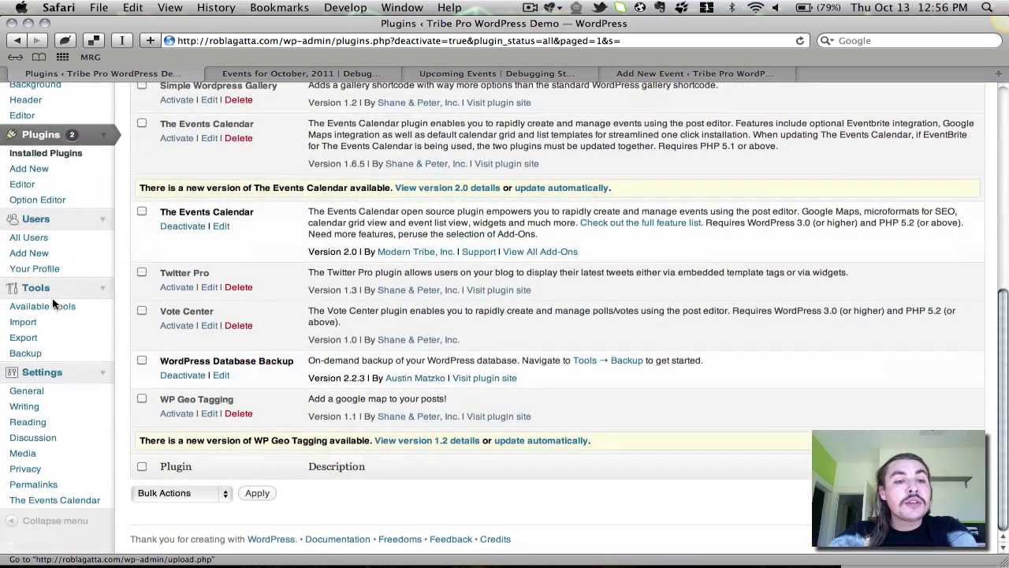
pyautogui.click(66, 503)
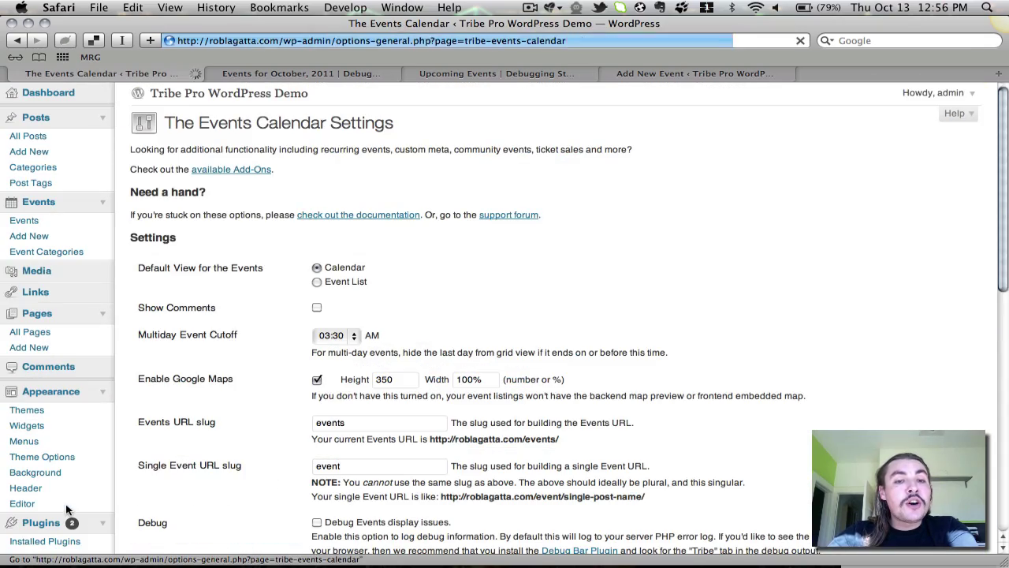
pyautogui.scroll(-5, 207, 324)
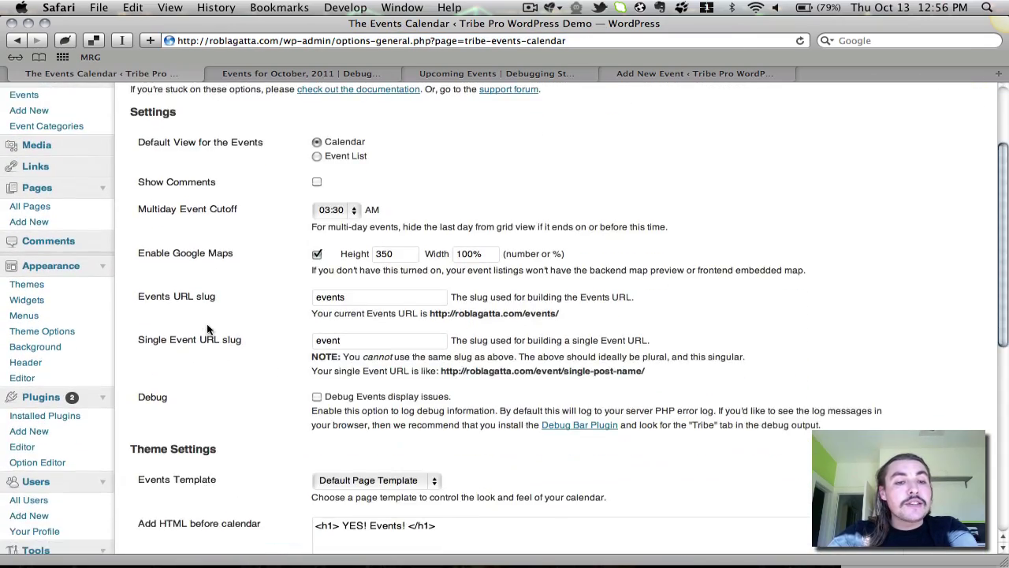
pyautogui.scroll(1, 207, 329)
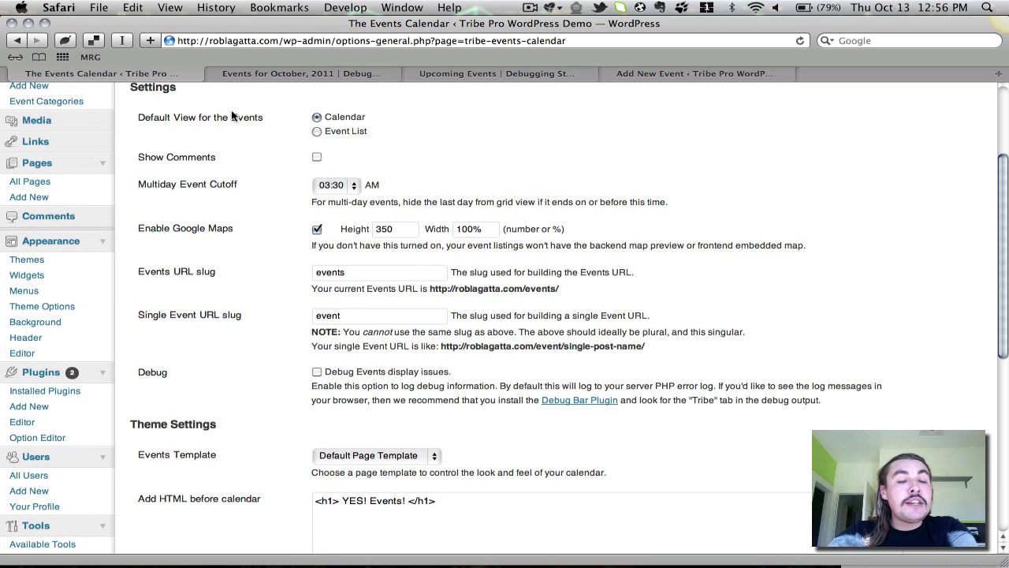
pyautogui.scroll(-6, 240, 194)
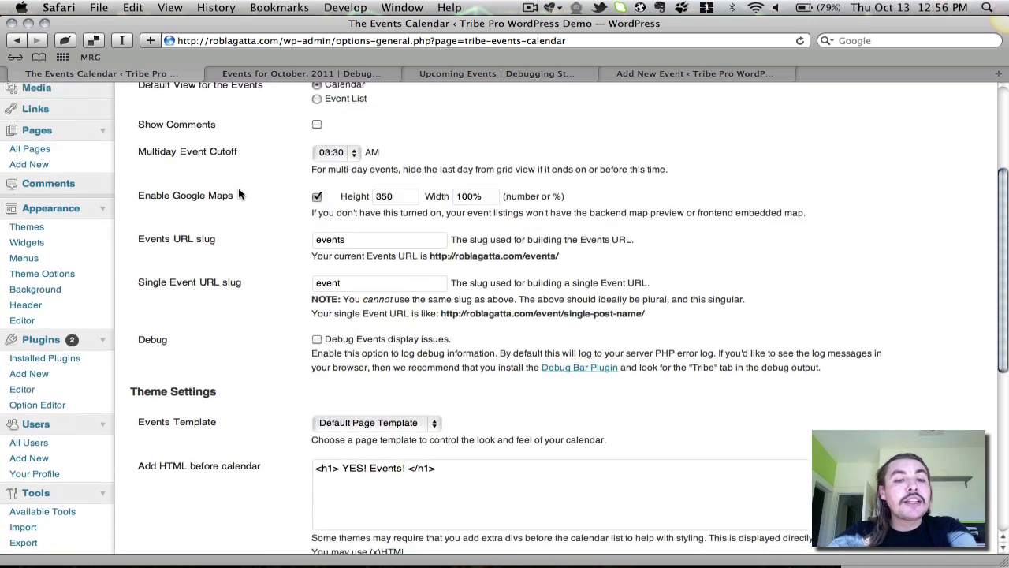
pyautogui.scroll(-3, 240, 194)
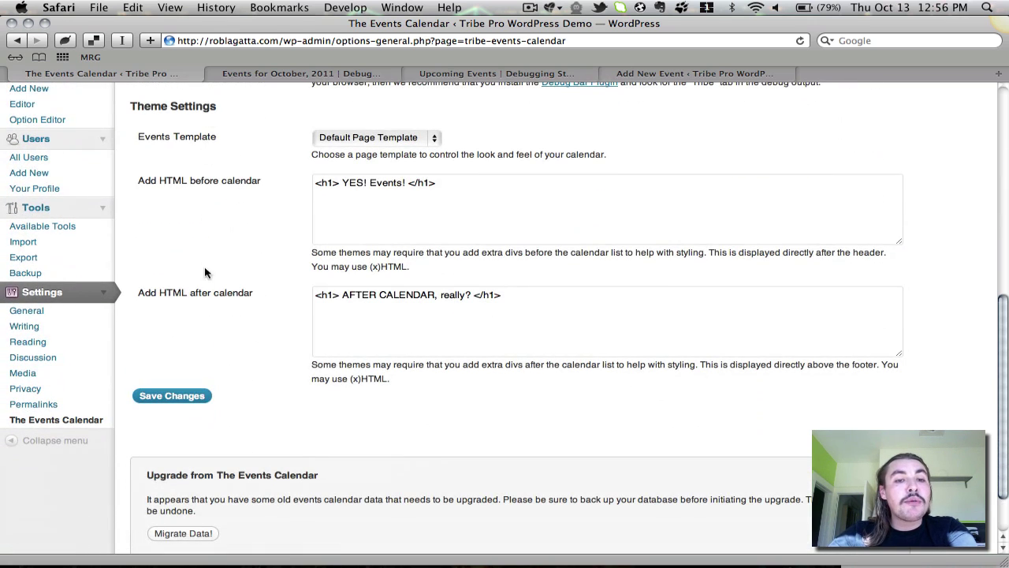